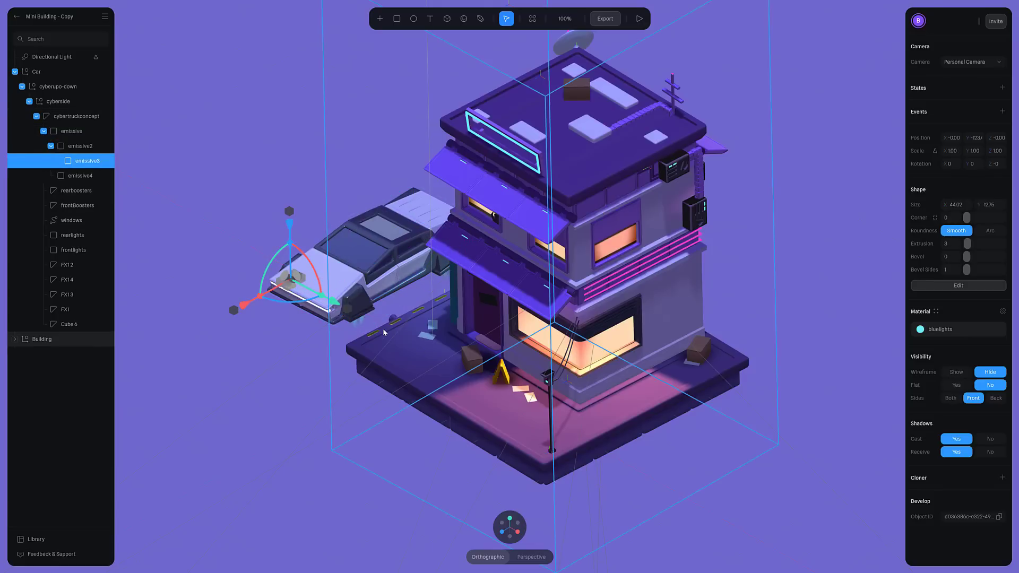
Step: Select the Building group and examine its front facade up close
drag(403, 328, 540, 334)
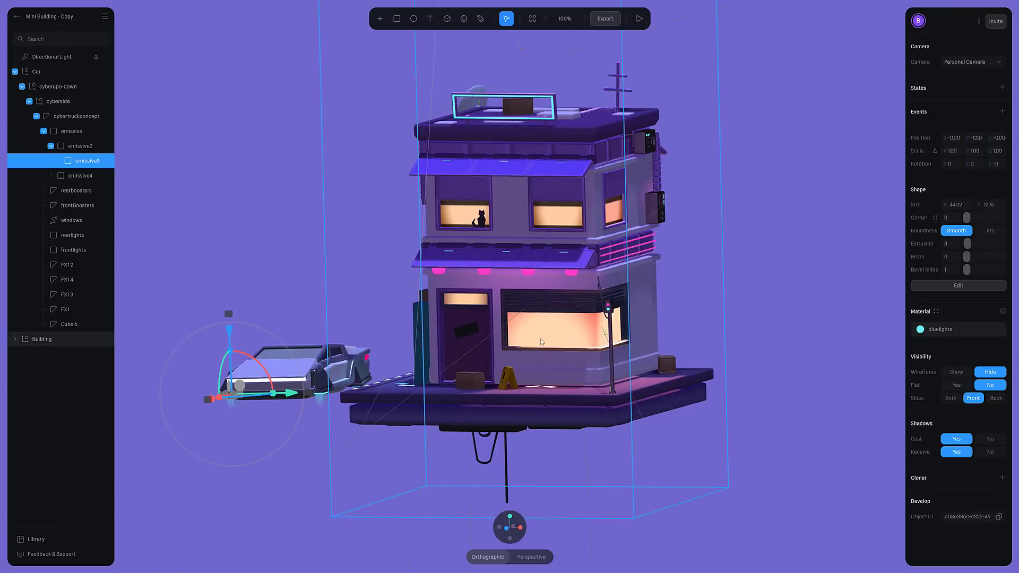
click(530, 348)
scroll(552, 331, up, 5)
scroll(559, 326, down, 3)
scroll(558, 324, up, 4)
scroll(558, 323, down, 2)
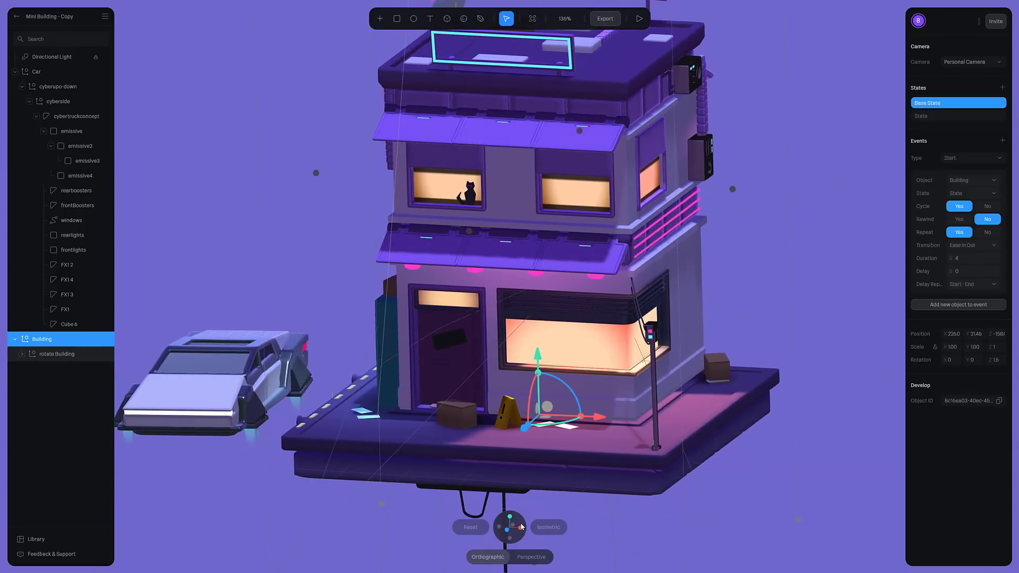
Step: Look at the scene along its axis views and return the camera to the isometric view
click(520, 528)
click(509, 525)
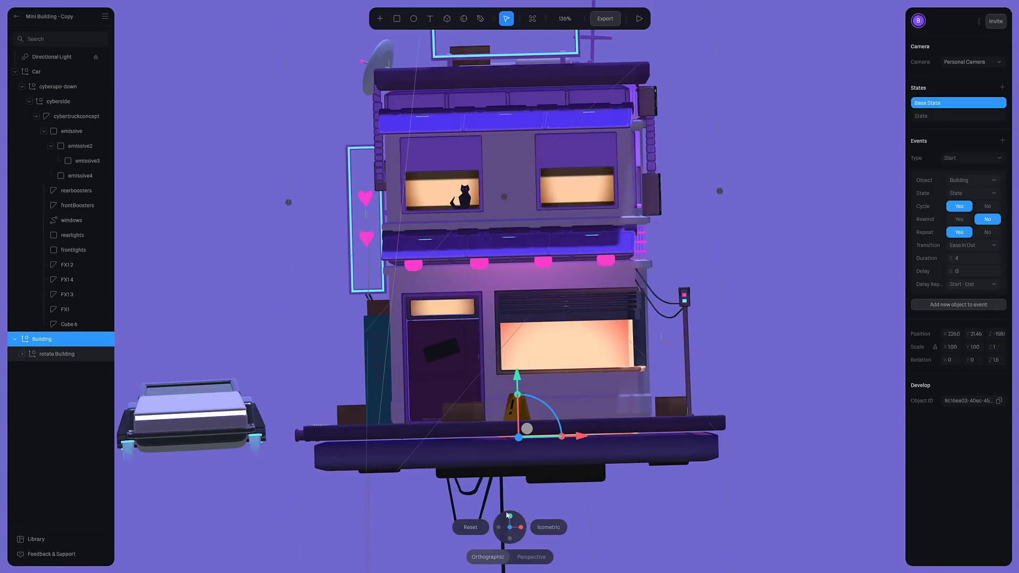
click(508, 515)
click(548, 527)
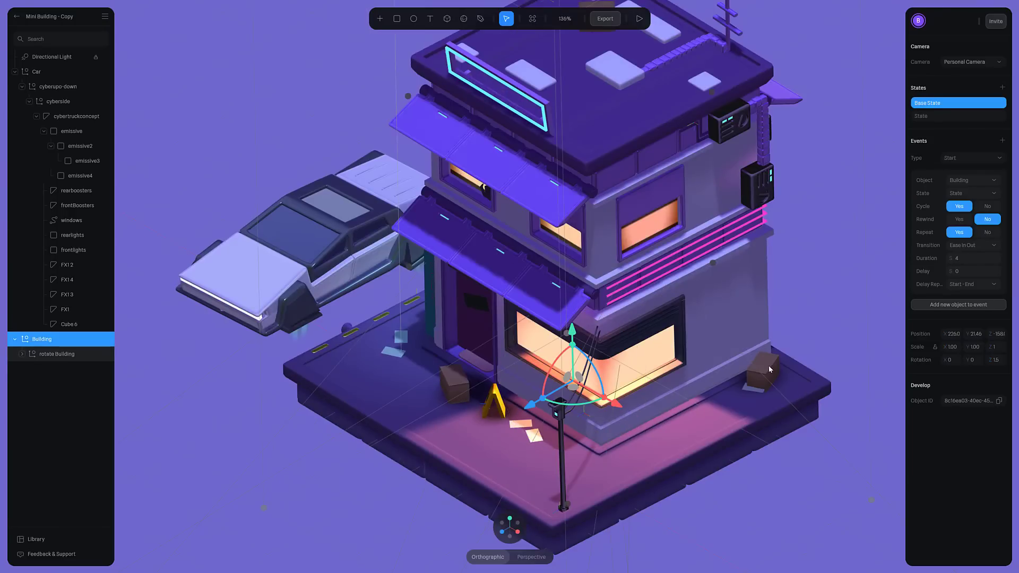
drag(529, 405, 508, 409)
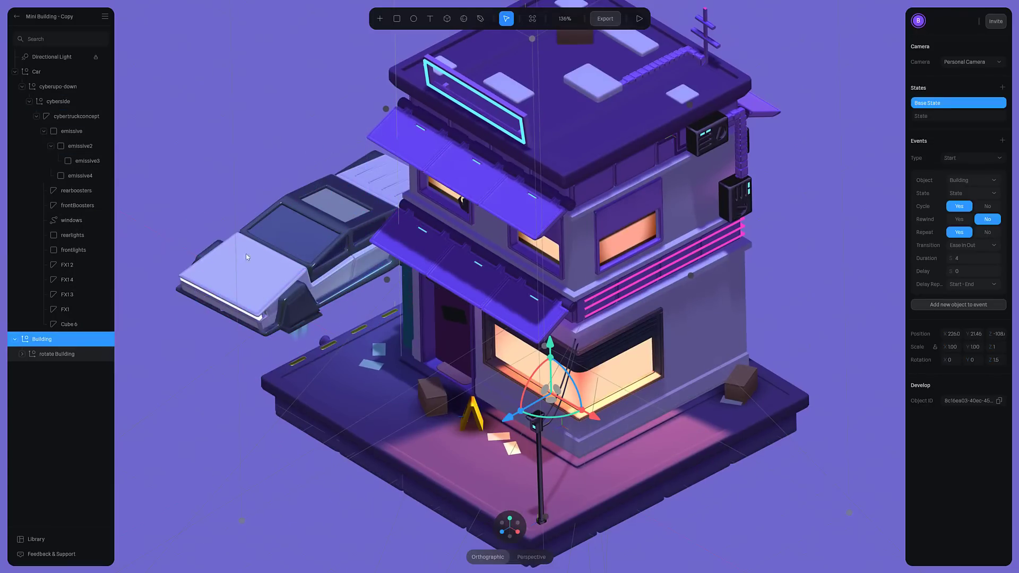
Step: Move the Car group forward away from the building and tilt it about 5° around Z
click(42, 75)
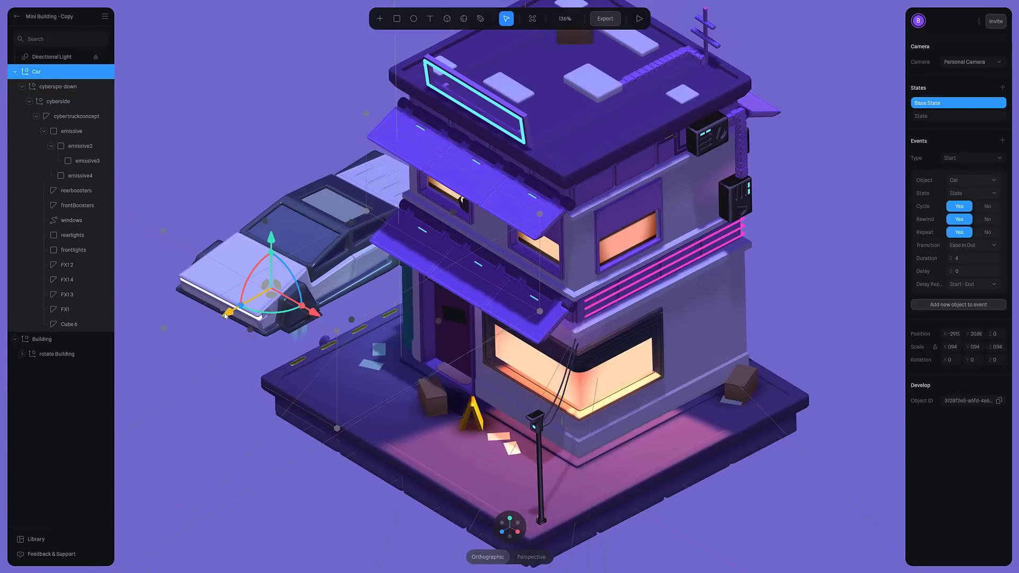
drag(199, 314, 130, 347)
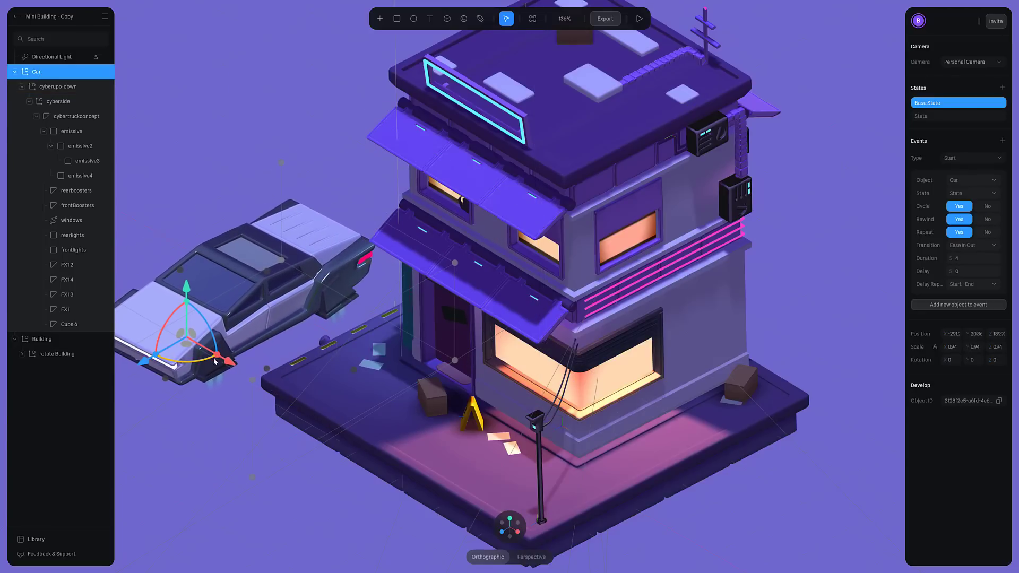
drag(230, 362, 186, 265)
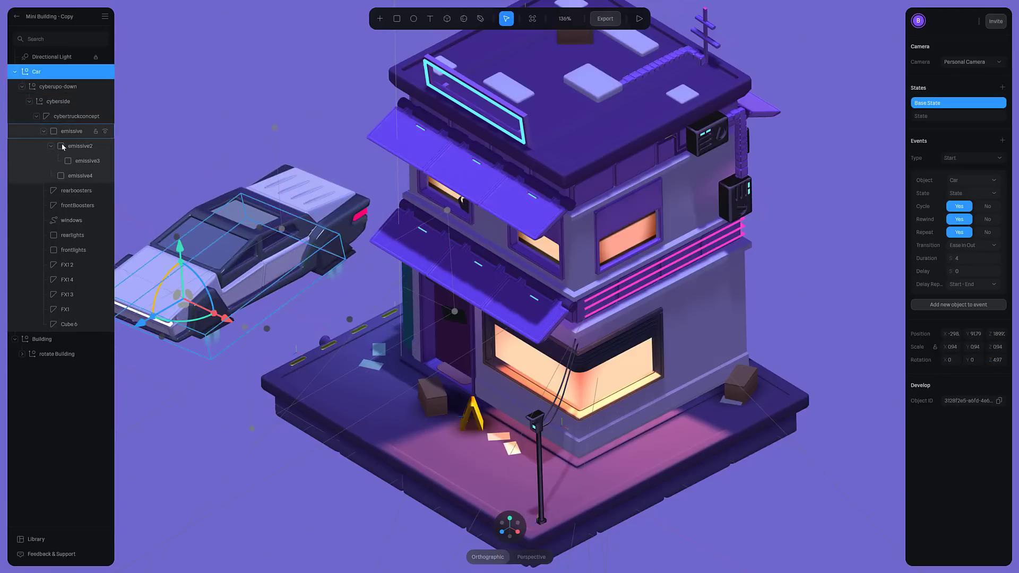
Step: Select the emissive4 object and examine its bluelights material asset and the scene's material library
click(69, 175)
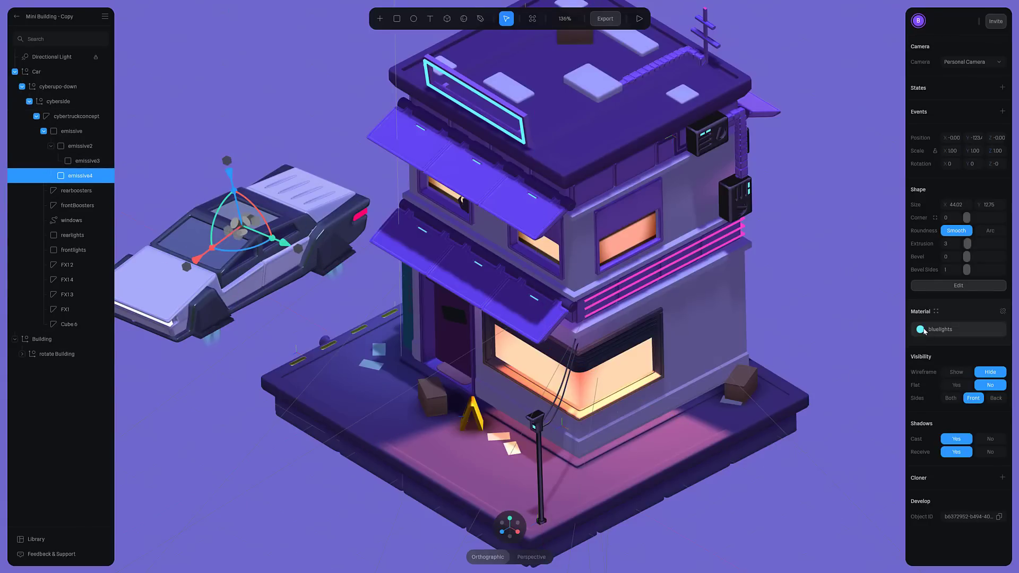
click(935, 313)
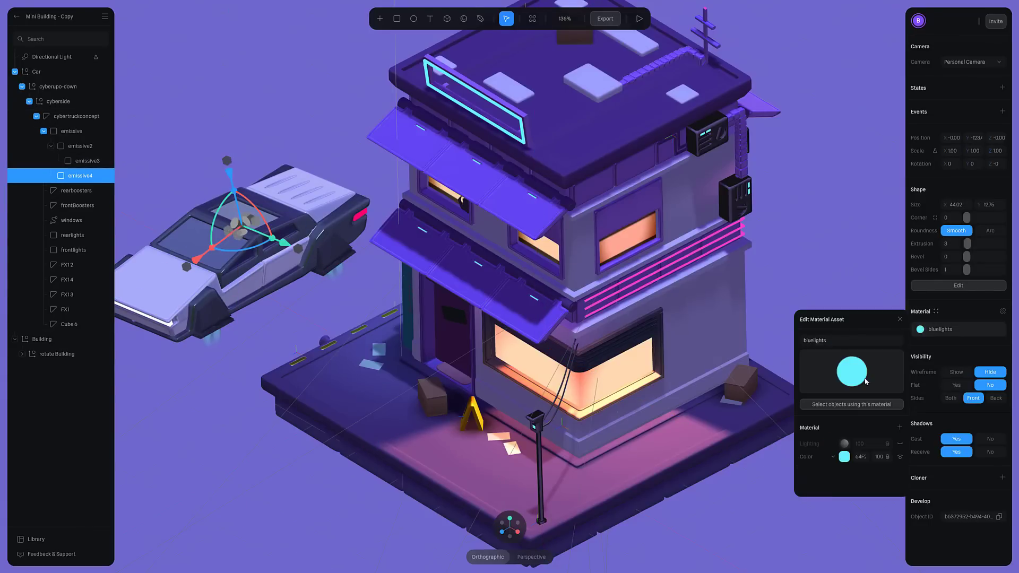
click(937, 311)
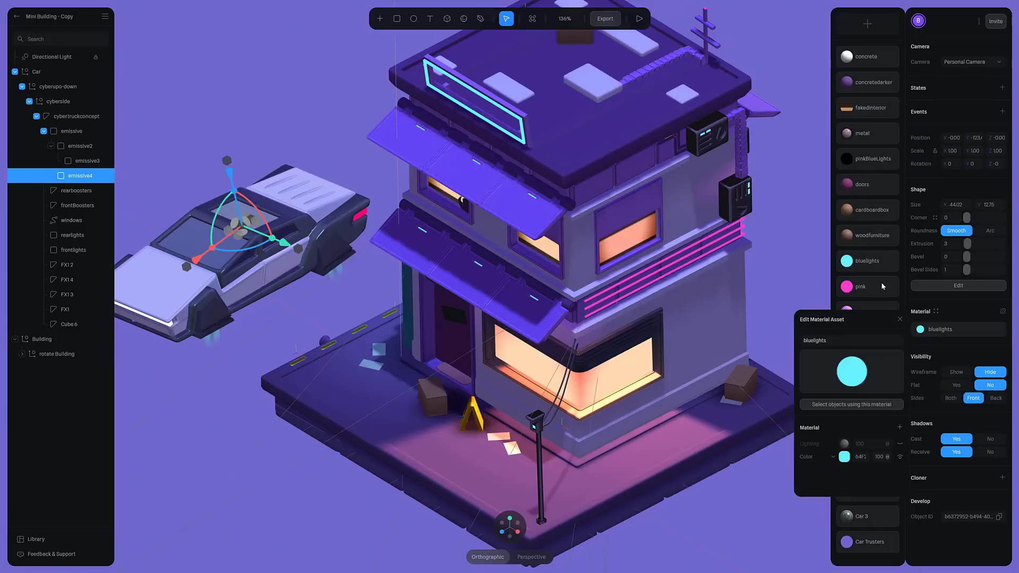
click(899, 319)
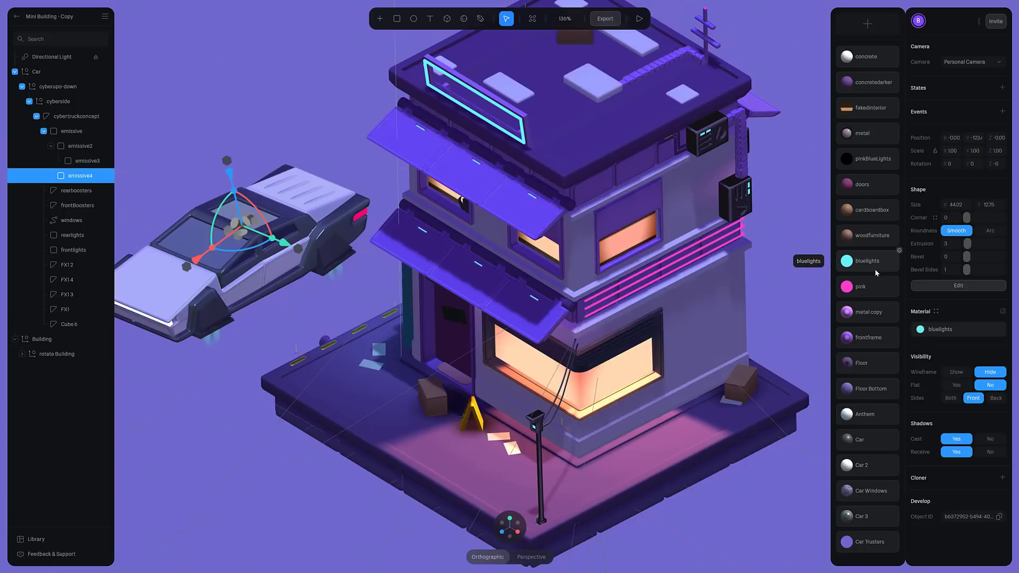
click(899, 250)
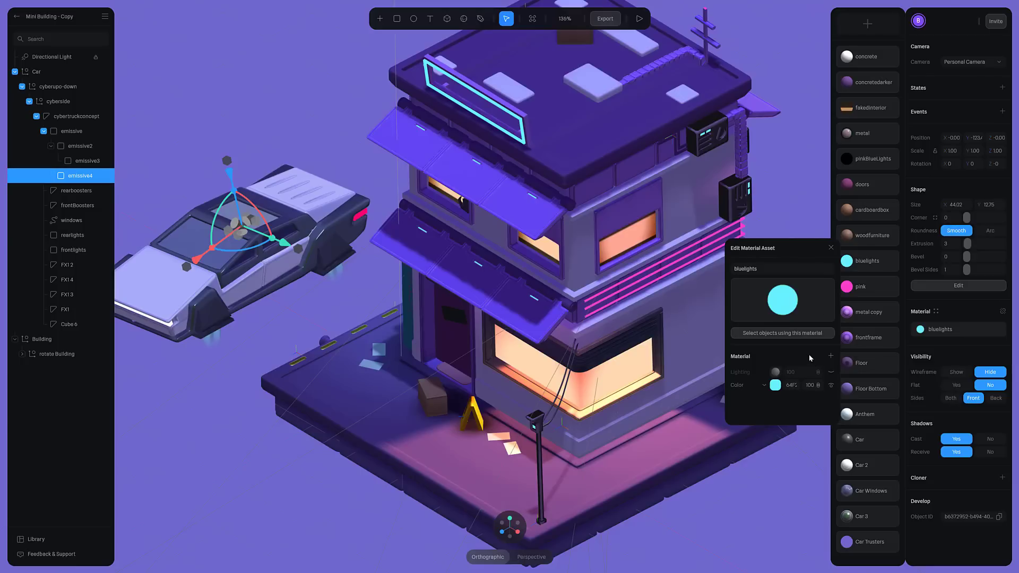
click(831, 249)
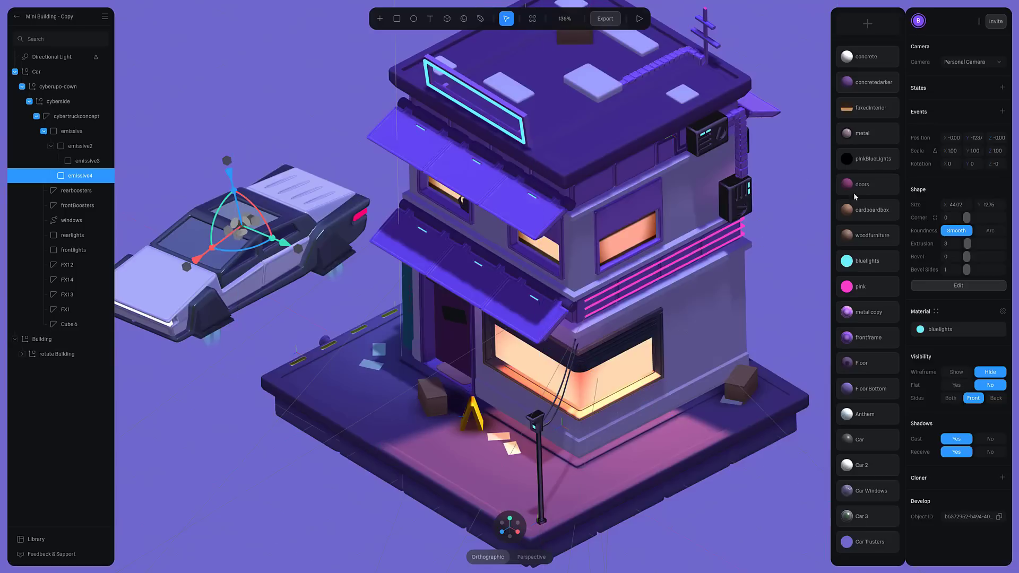
click(935, 311)
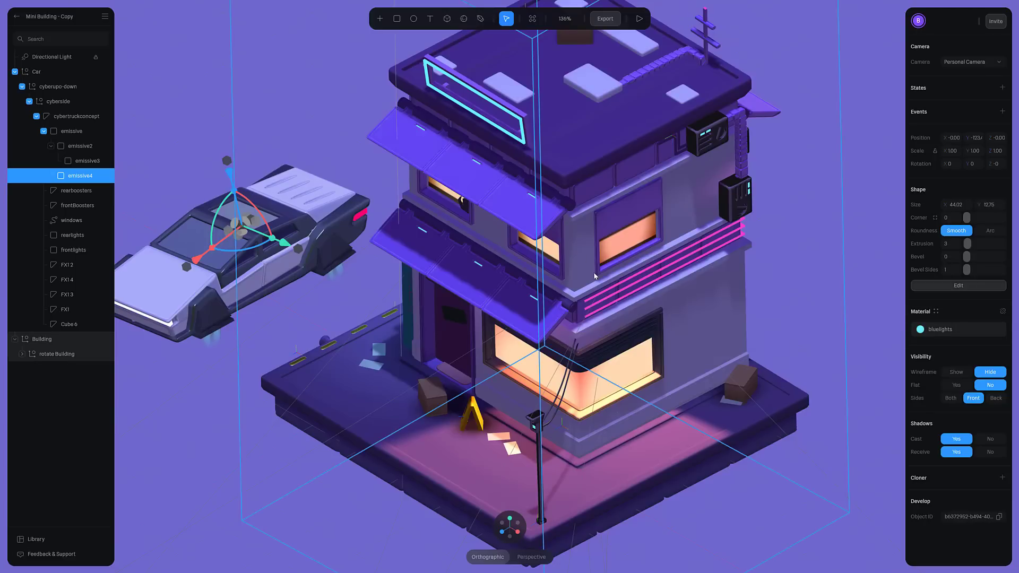
Step: Deselect all objects, enable post-processing for the scene and set its bloom to 20%
scroll(447, 288, down, 2)
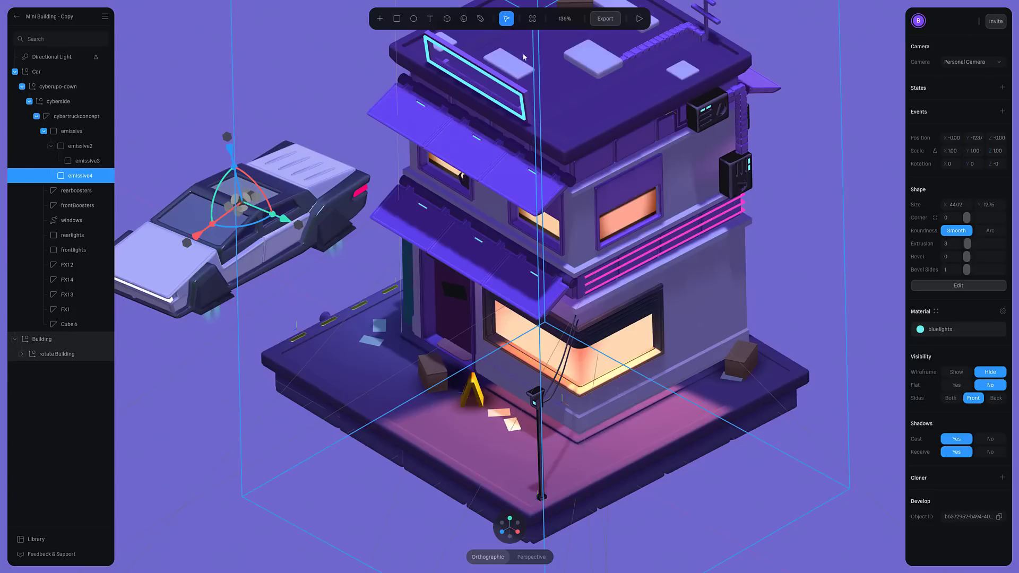
click(53, 39)
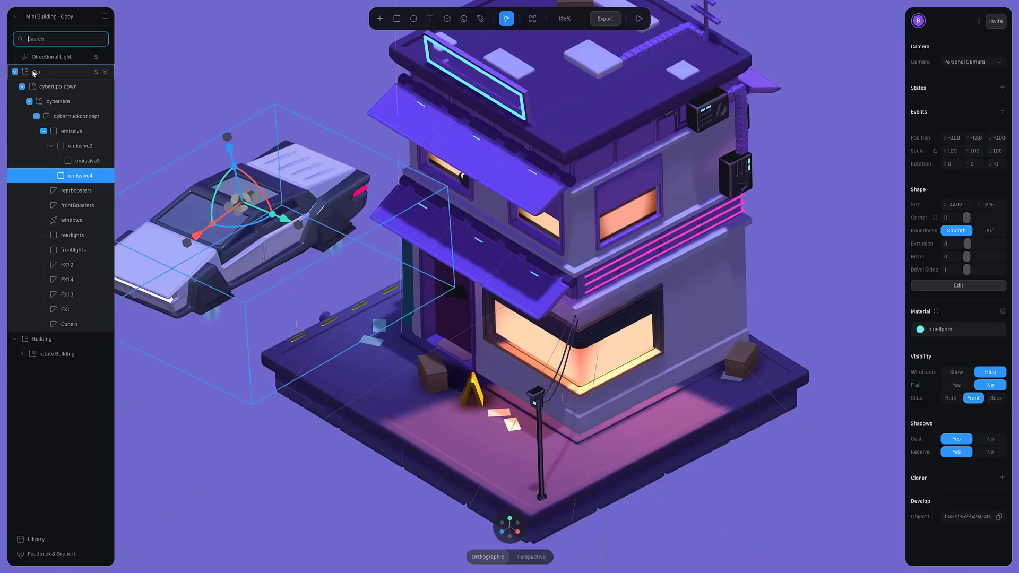
click(33, 73)
key(Escape)
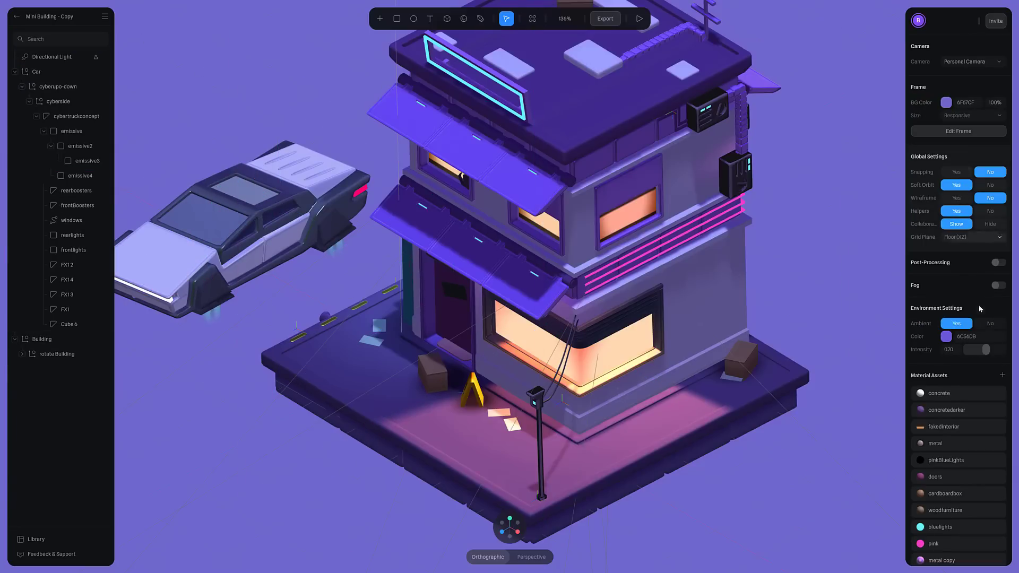
click(998, 262)
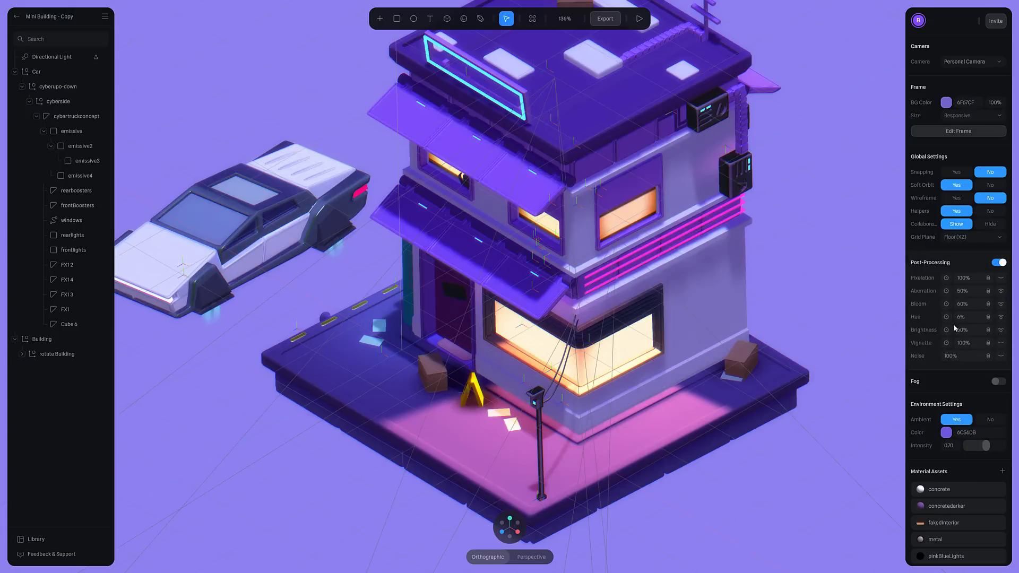
click(966, 305)
text(20)
key(Return)
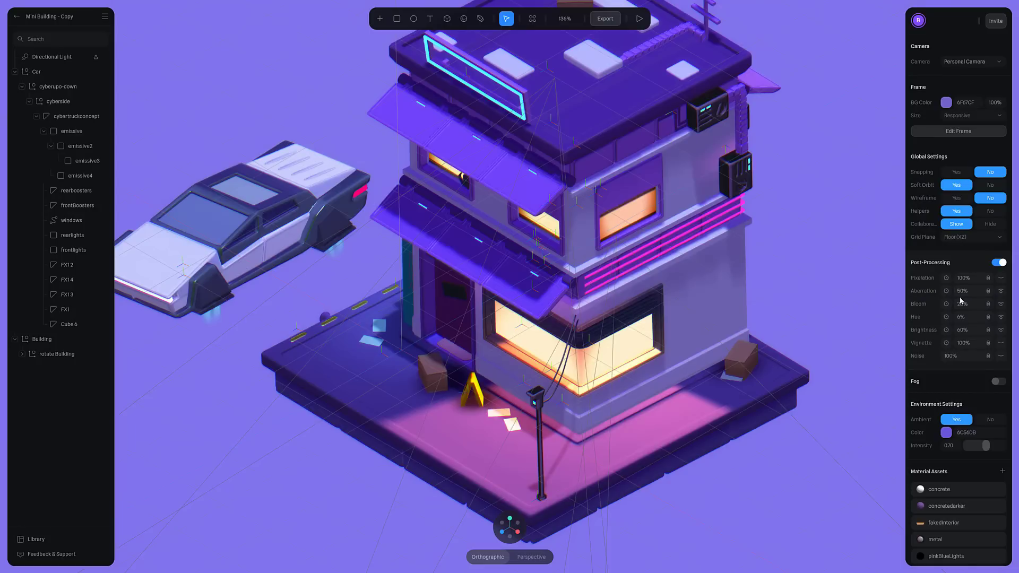
Step: Set the post-processing pixelation to 10% and turn post-processing off
click(962, 280)
text(10)
key(Return)
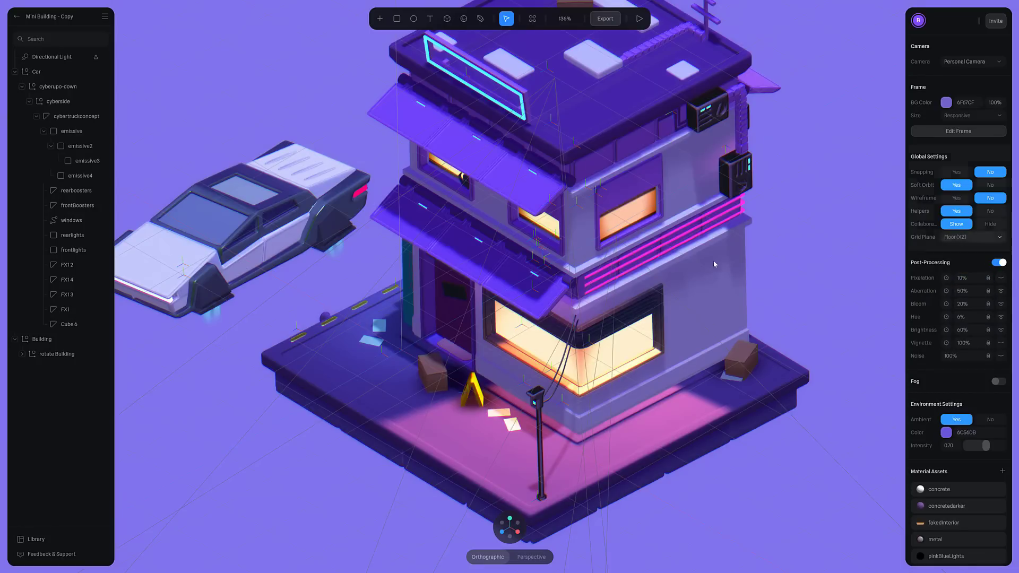
click(999, 263)
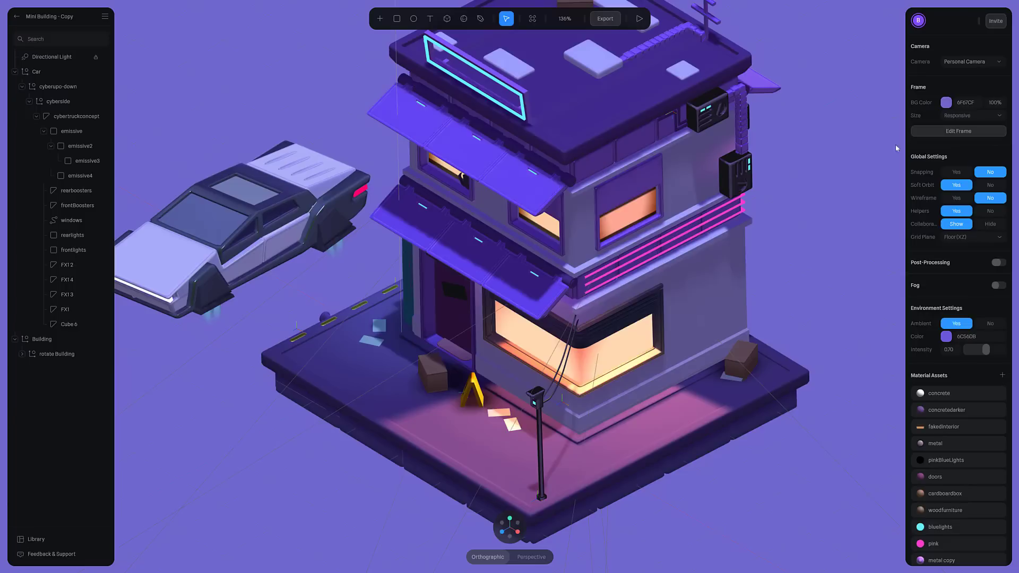
Step: Examine the camera choices and the preset frame sizes available for the scene
click(994, 62)
click(995, 63)
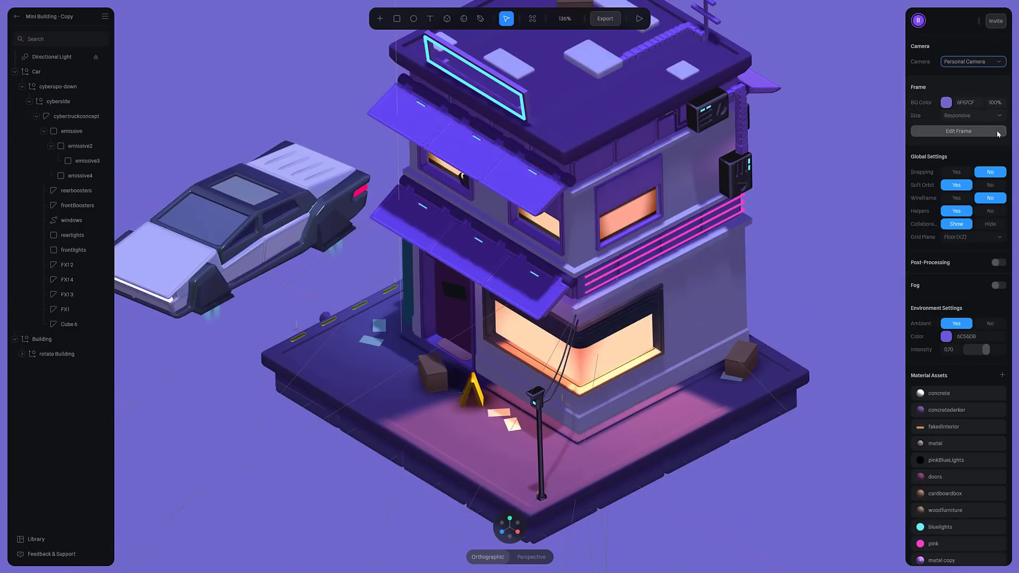
click(998, 116)
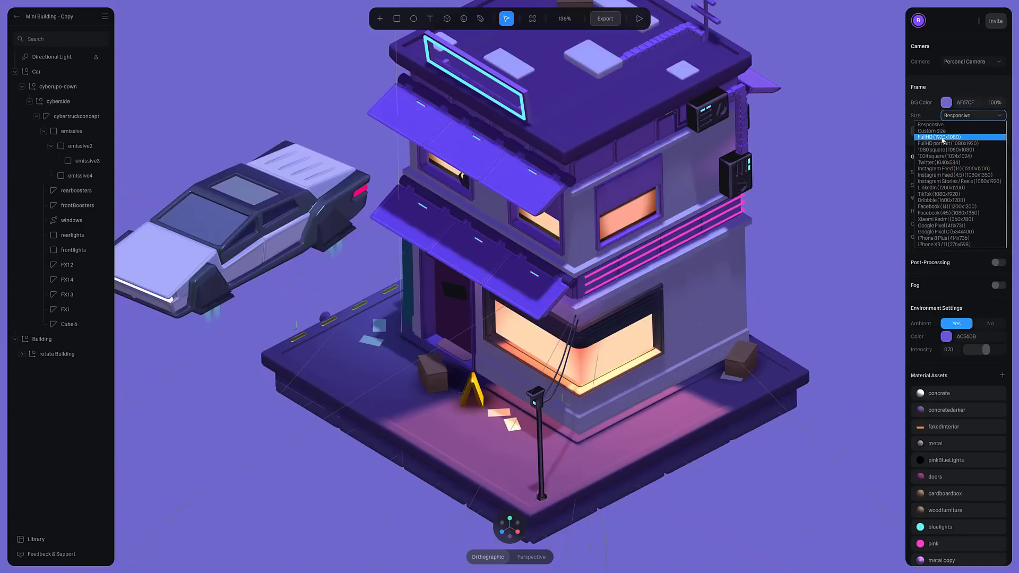
click(806, 327)
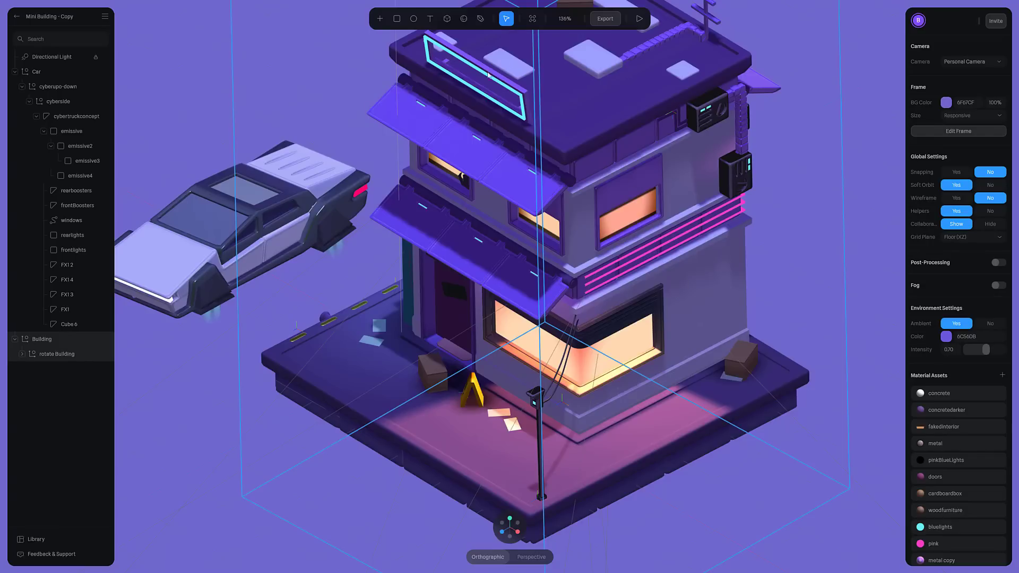
Step: Examine the export formats, preview the scene in play mode and return to the editor
click(609, 19)
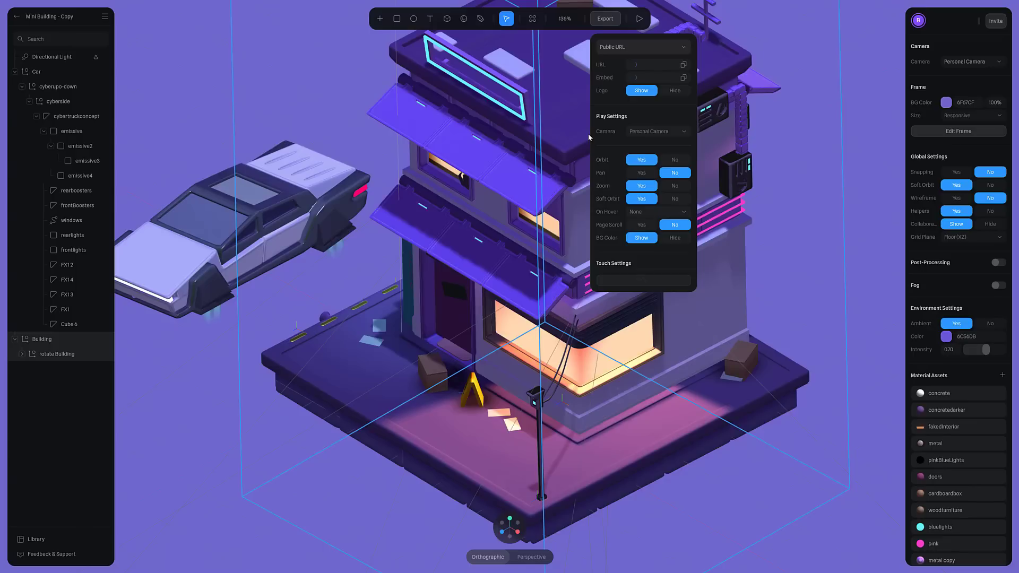
click(680, 47)
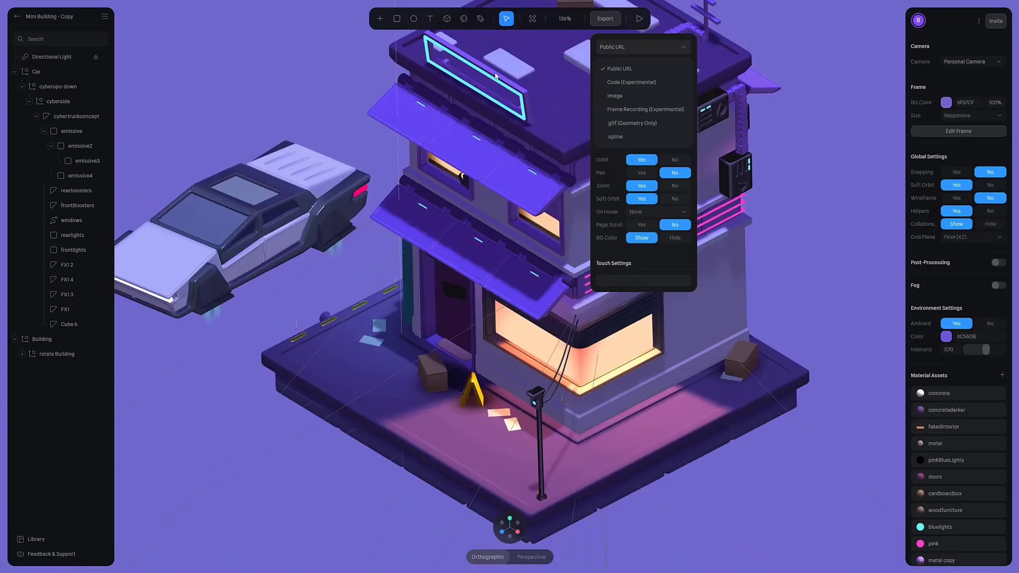
click(639, 18)
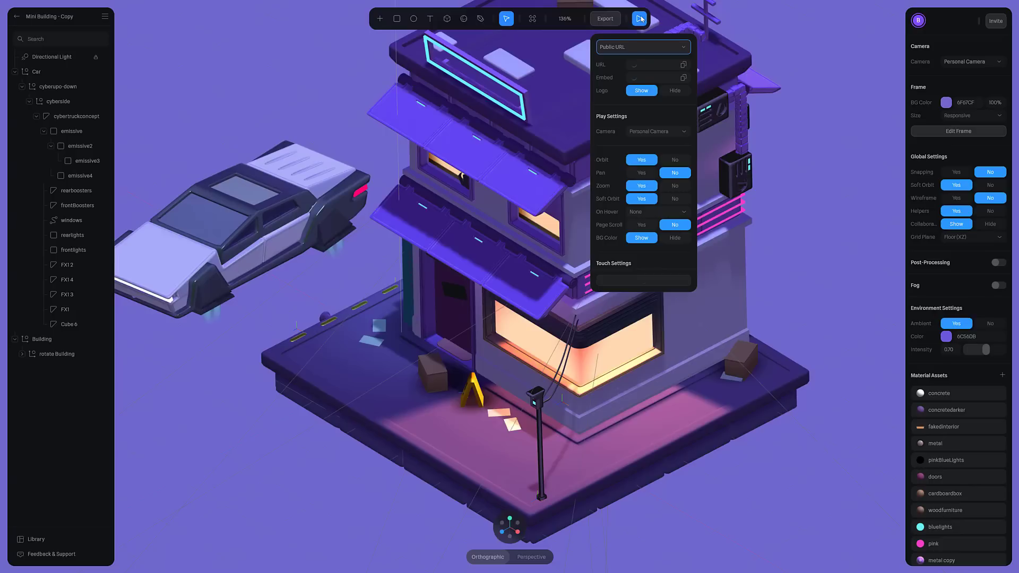
click(640, 19)
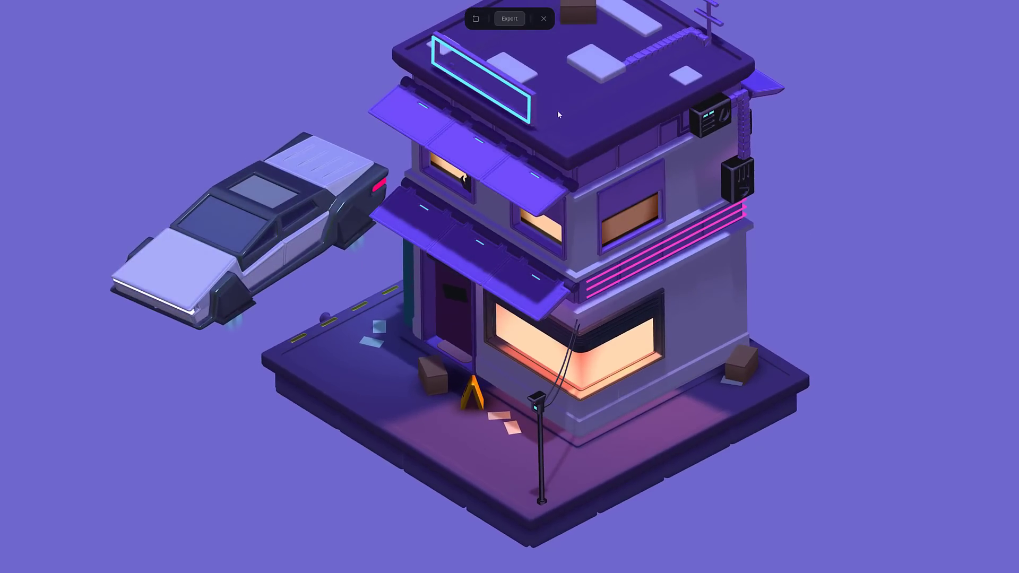
key(Escape)
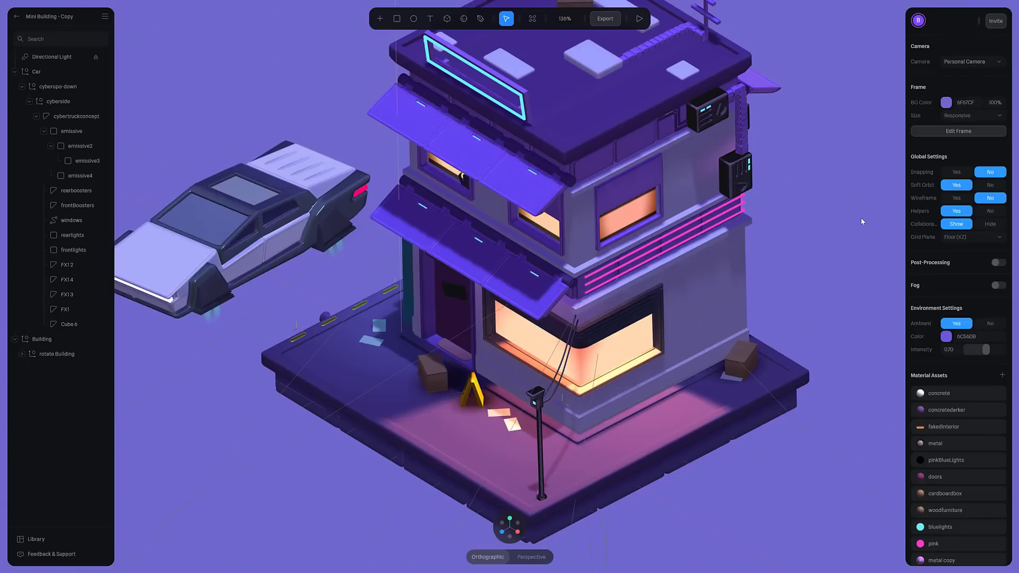
Step: Select the Car group and examine the trigger types available for its Start event
click(57, 86)
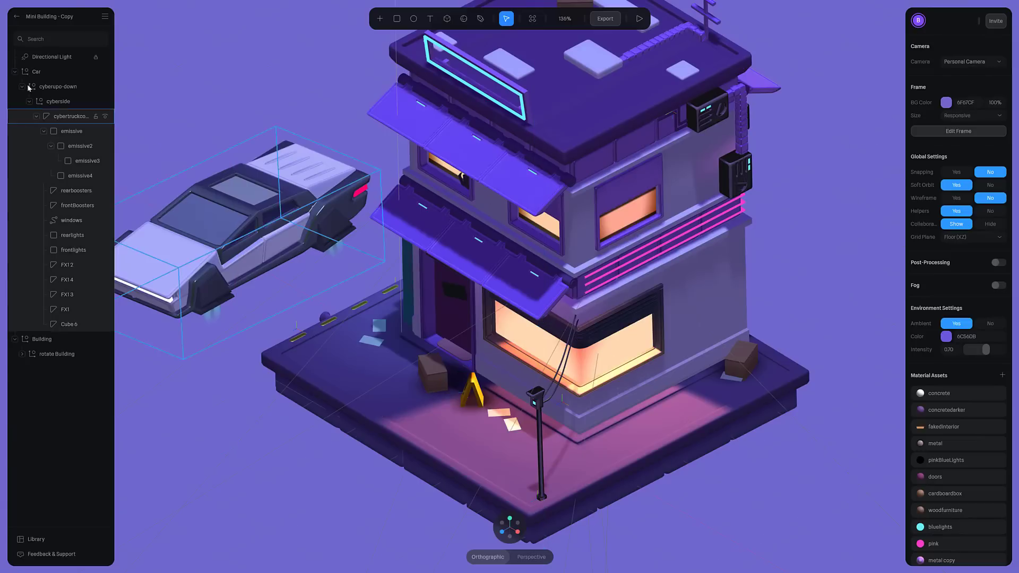
click(35, 71)
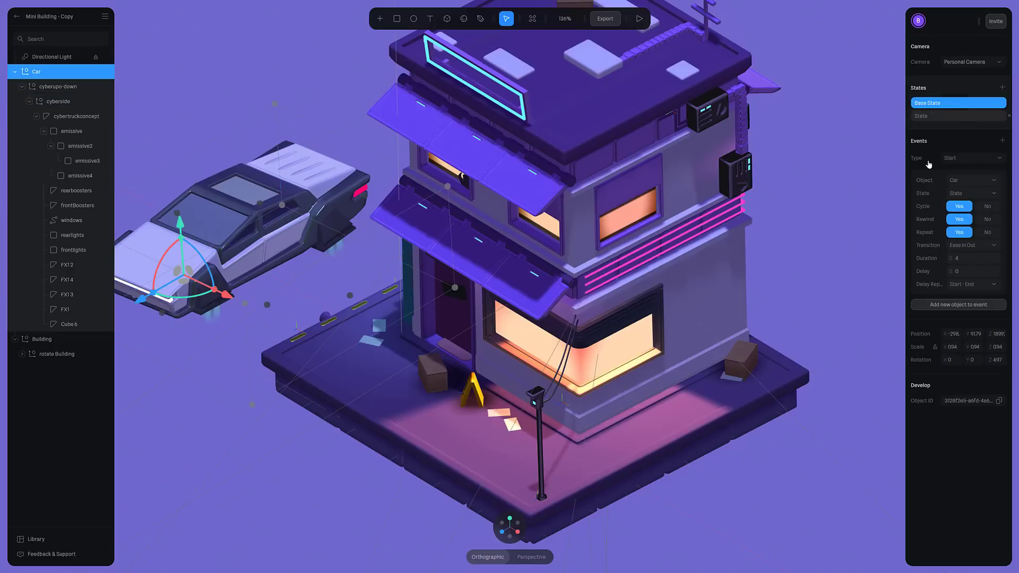
click(1005, 159)
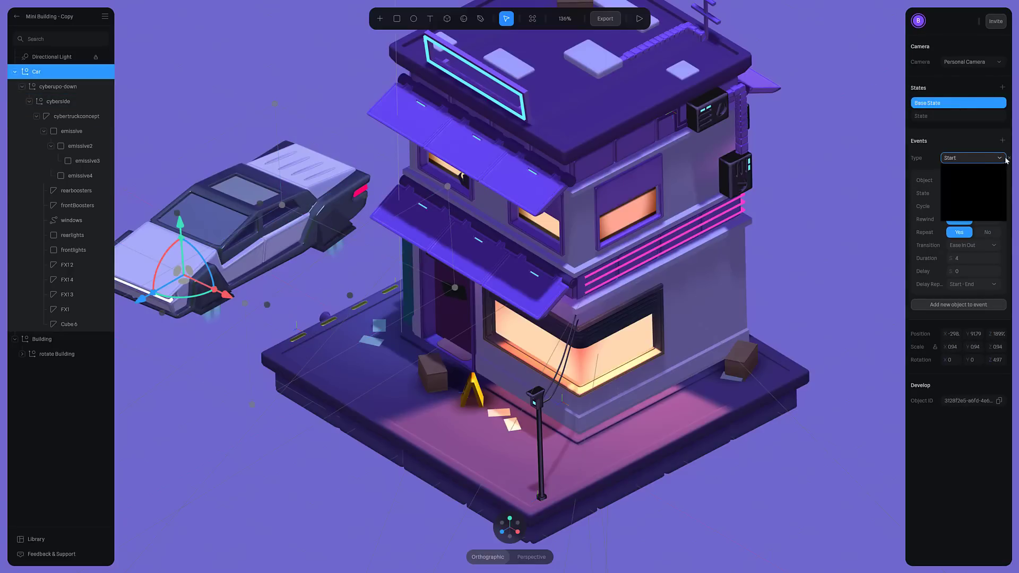
click(998, 160)
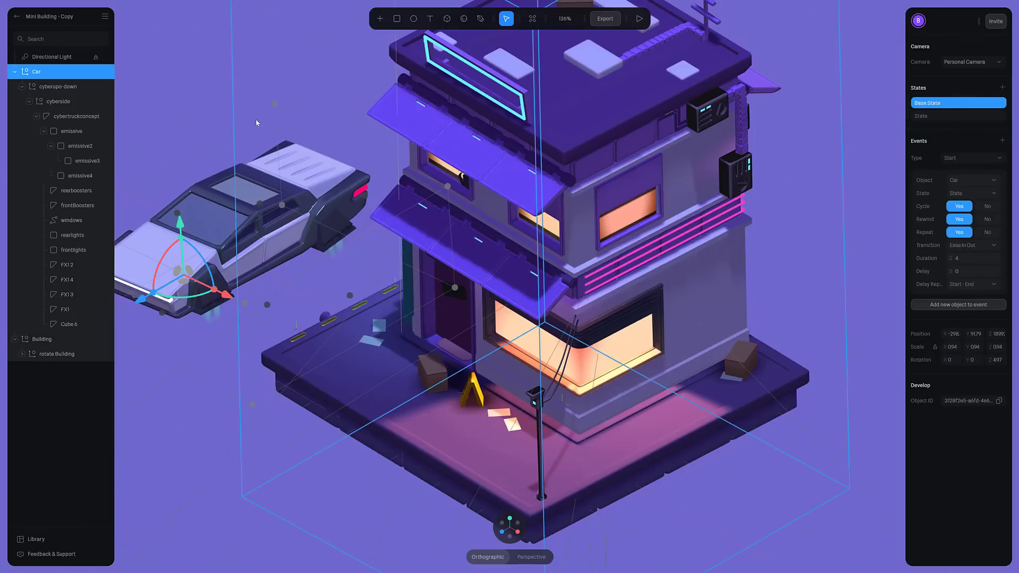
Step: Create a new file and delete its default rectangle
click(105, 17)
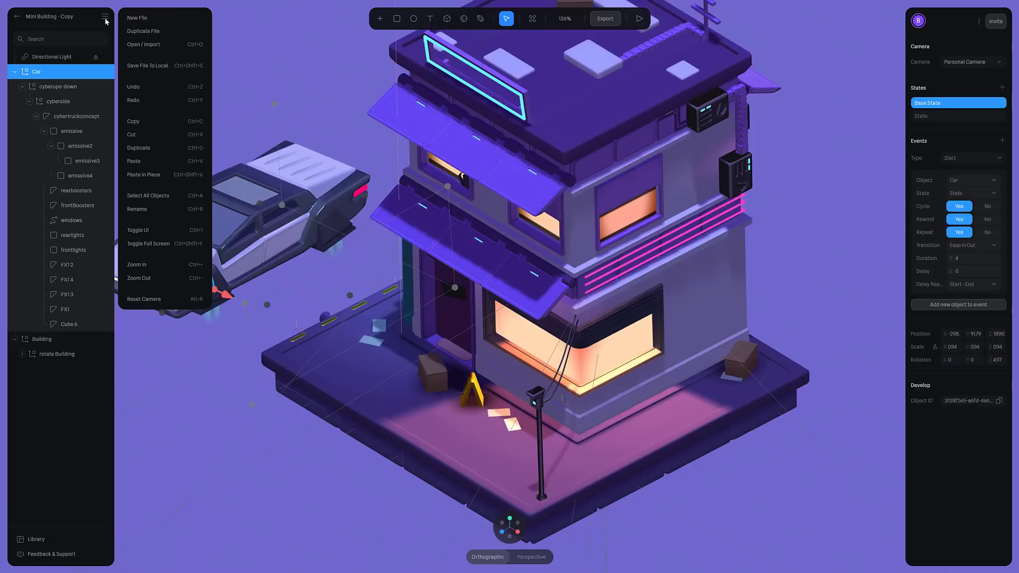
click(133, 18)
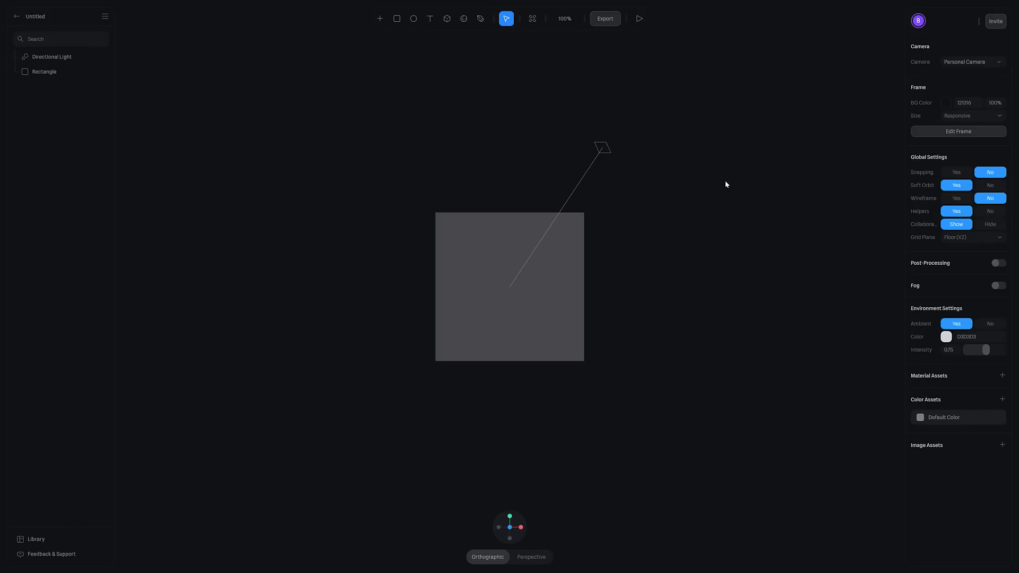
key(F11)
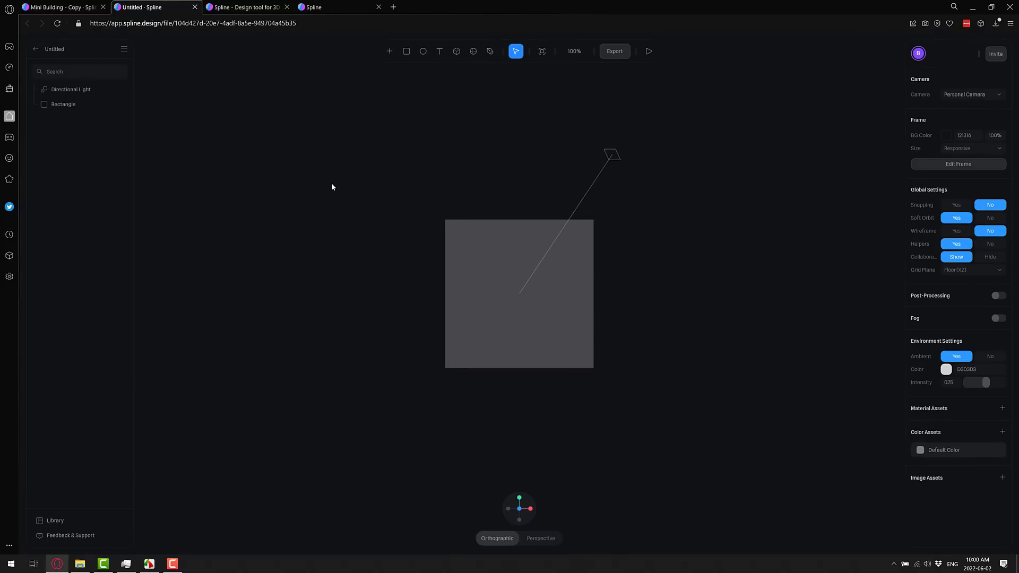
key(F11)
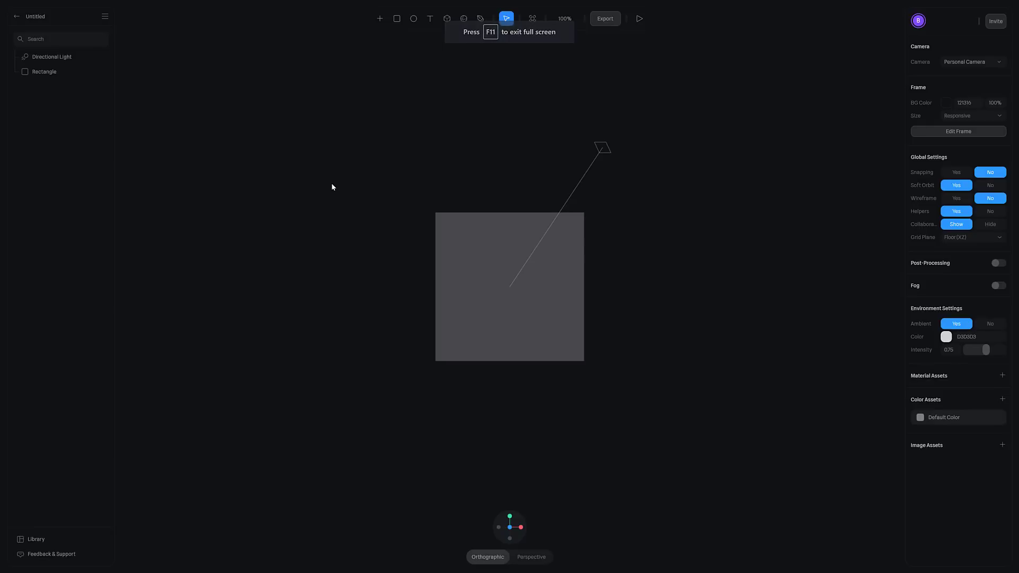
click(43, 73)
key(Delete)
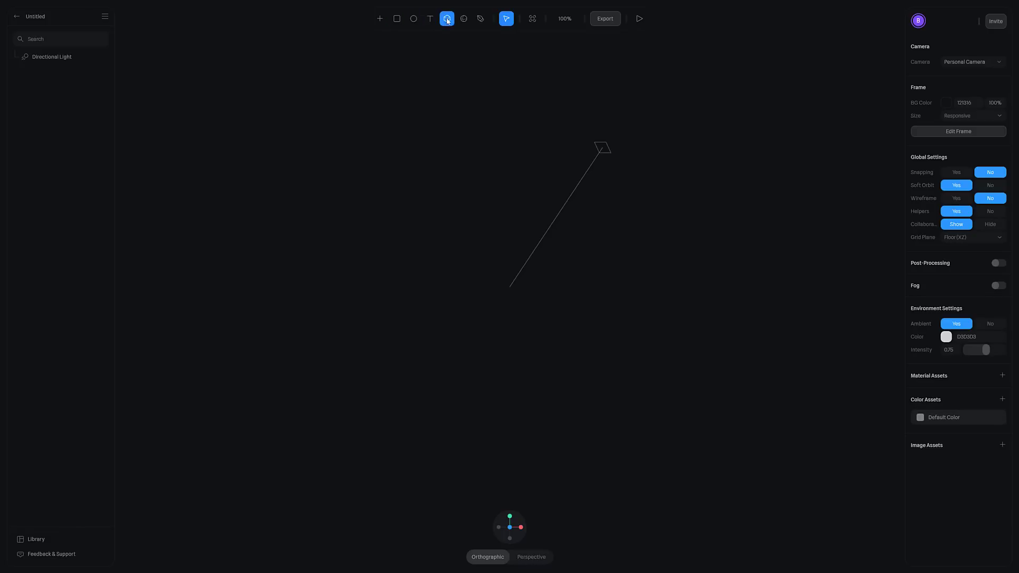
Step: Draw a closed six-point polygon about 683 by 456 with the Pen tool and finish its path editing
click(480, 20)
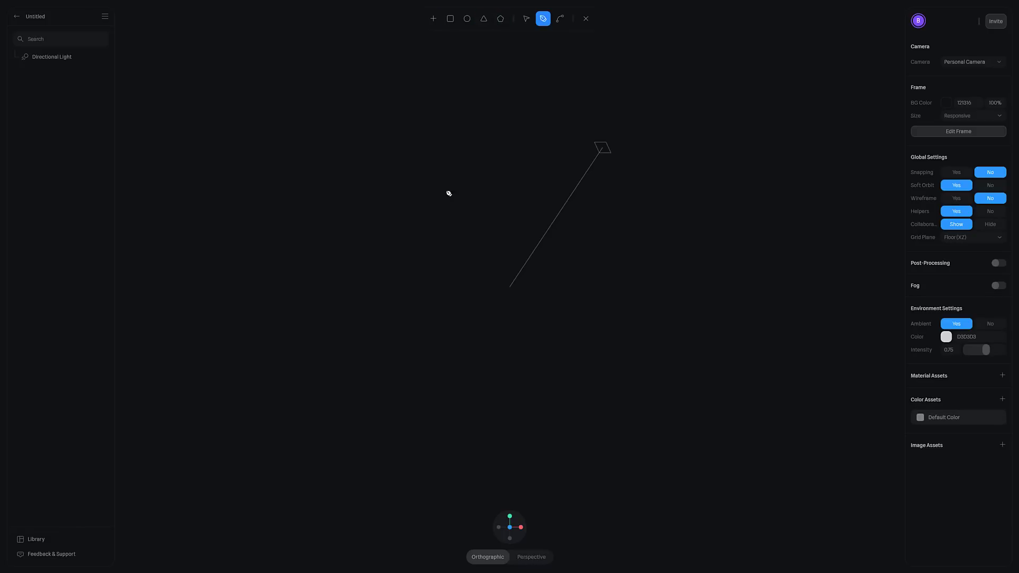
click(411, 241)
click(529, 220)
click(647, 313)
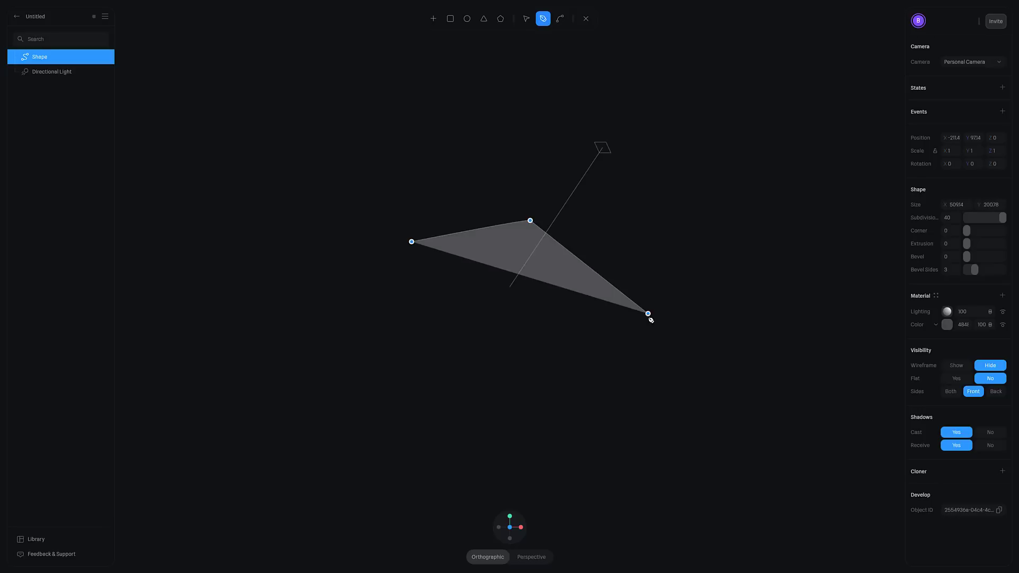
click(538, 432)
click(334, 388)
click(332, 380)
drag(330, 356, 331, 294)
key(v)
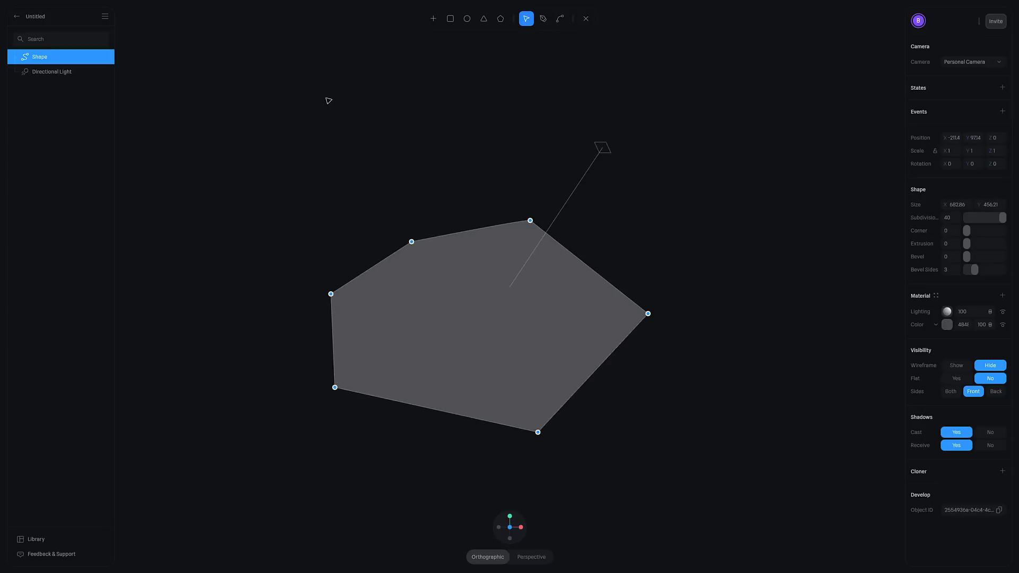
click(585, 18)
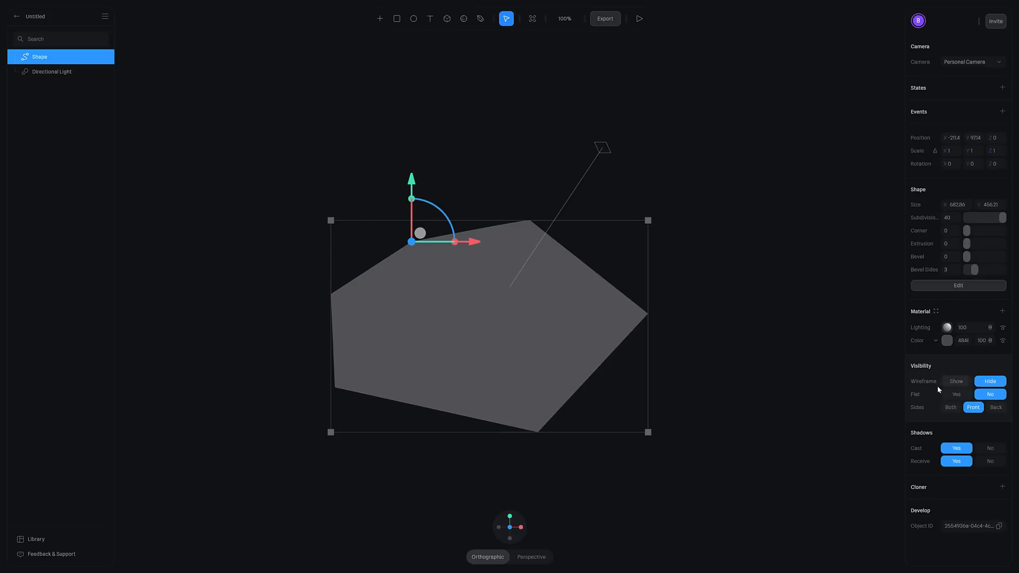
Step: Give the polygon an extrusion of 82 and a bevel of 33, and delete it from the scene
click(955, 285)
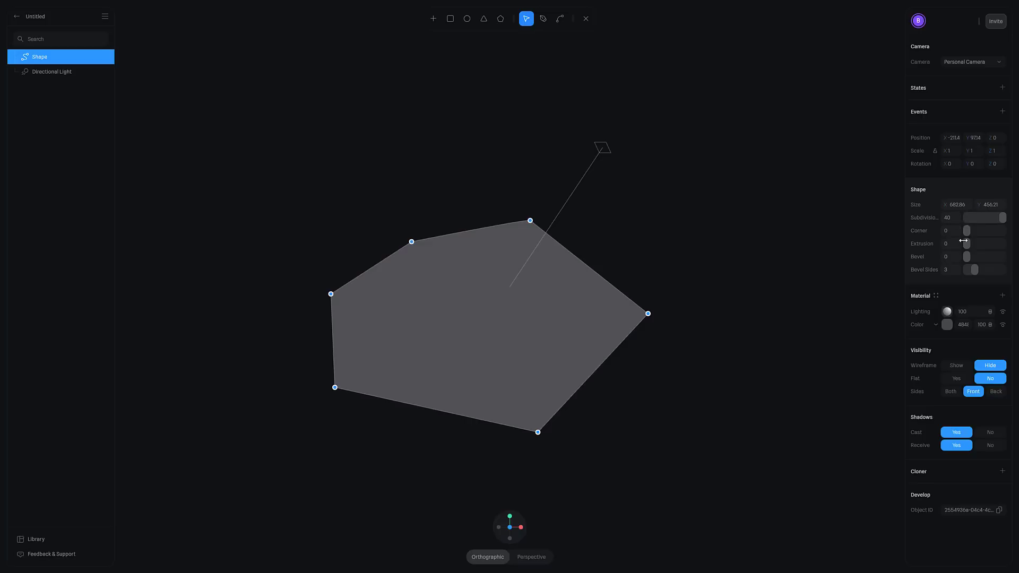
drag(968, 243, 986, 258)
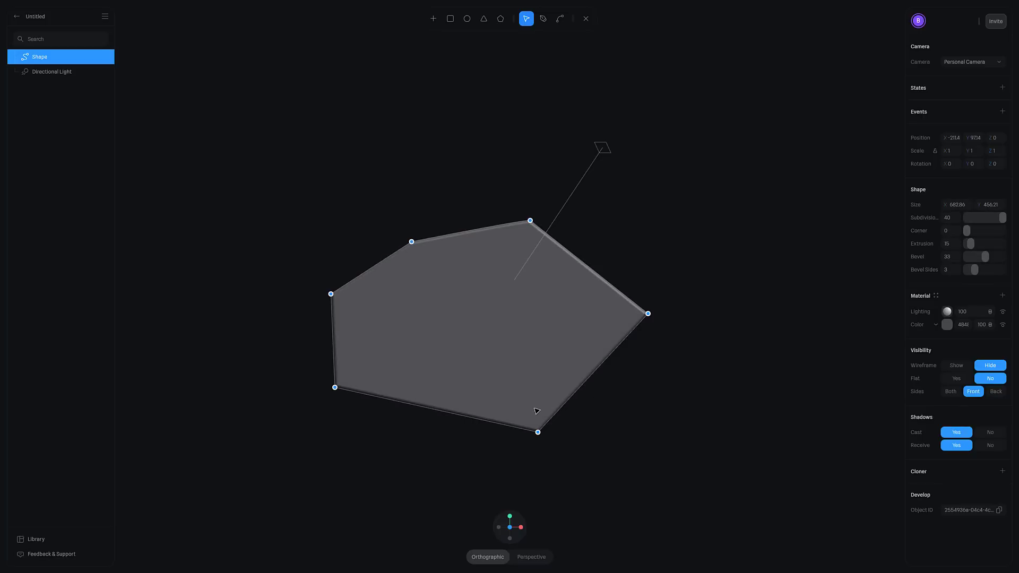
scroll(537, 411, up, 2)
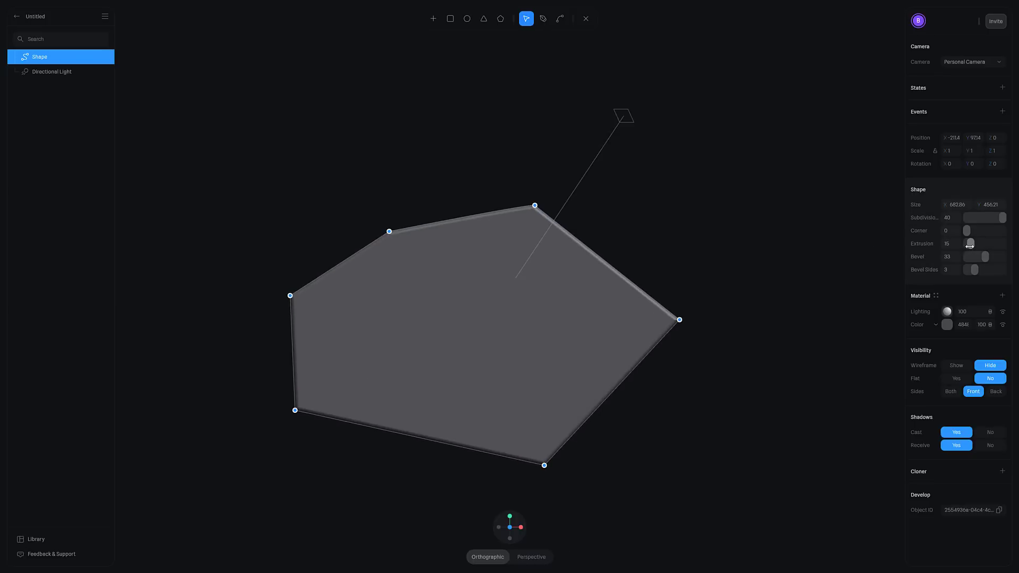
mouse_move(970, 244)
mouse_down()
mouse_move(1001, 245)
mouse_move(985, 247)
mouse_up()
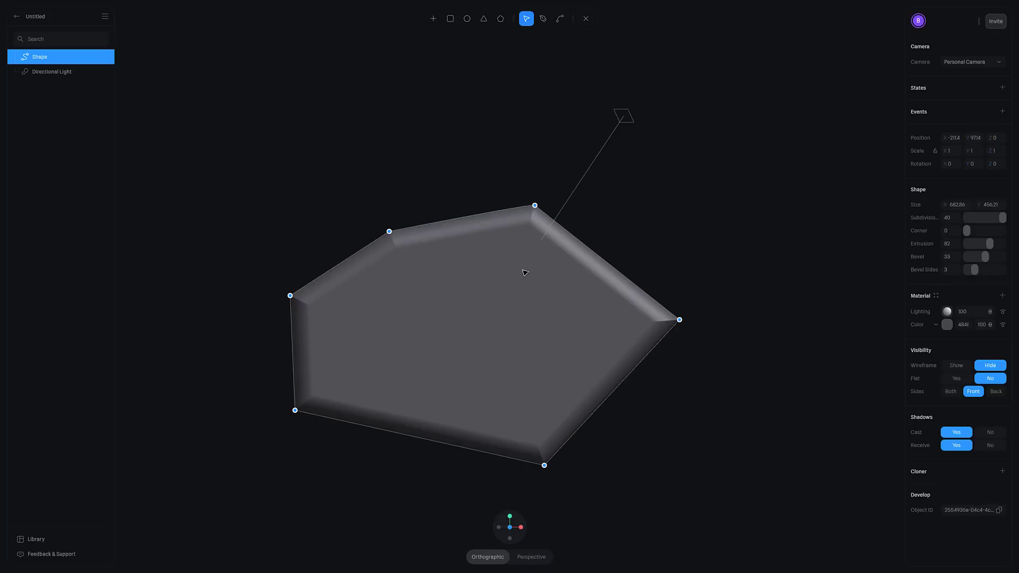
click(585, 18)
key(Delete)
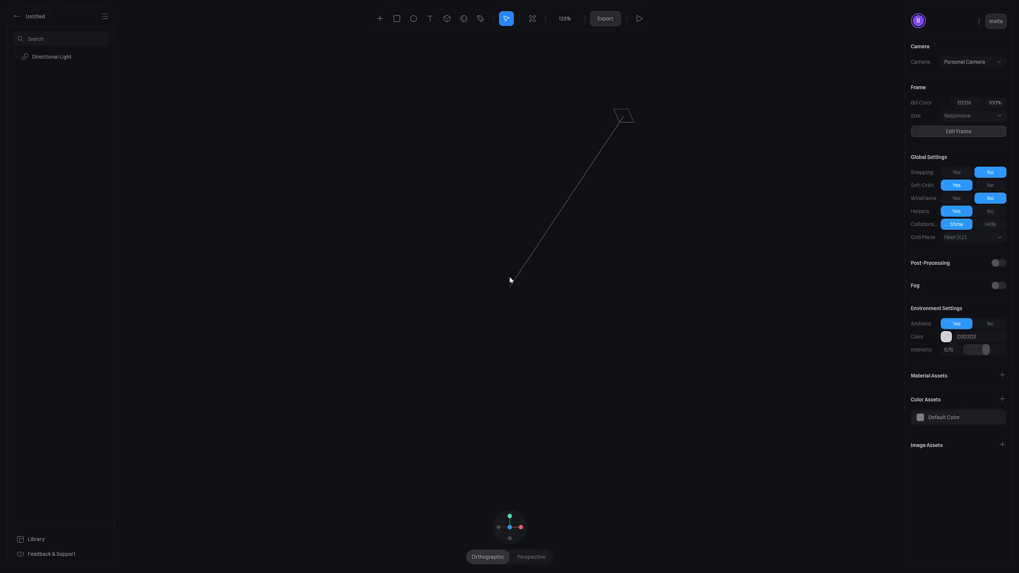
Step: Draw a cube in the empty scene and enlarge it to about 291 by 218 by 291
click(450, 19)
drag(424, 213, 493, 306)
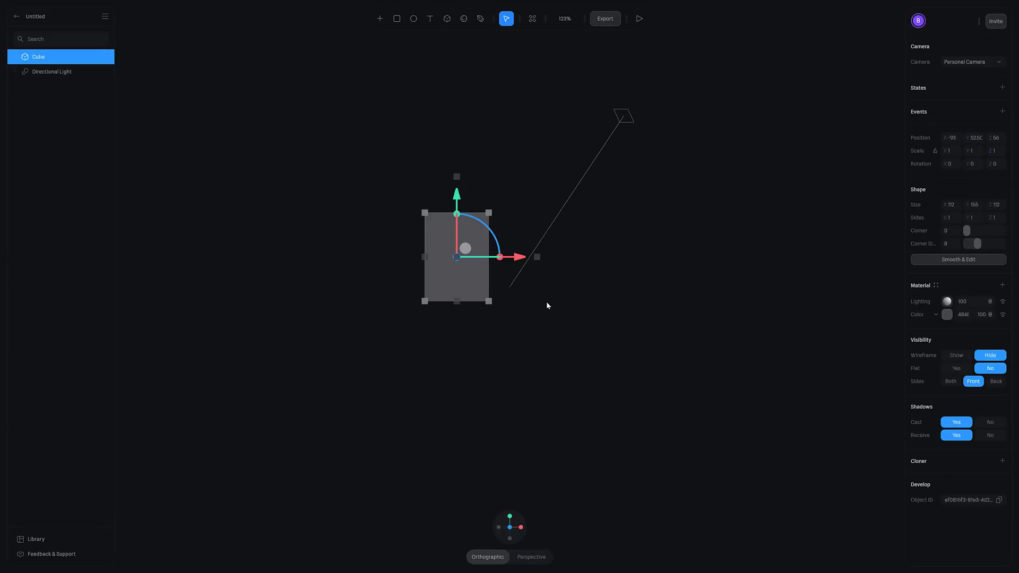
right_drag(548, 387, 530, 400)
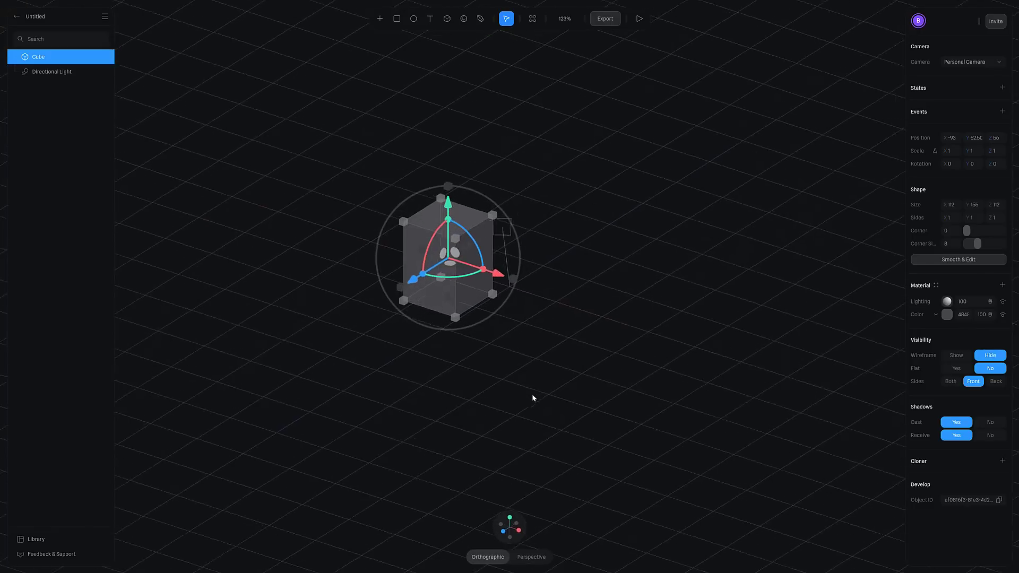
drag(409, 229, 260, 180)
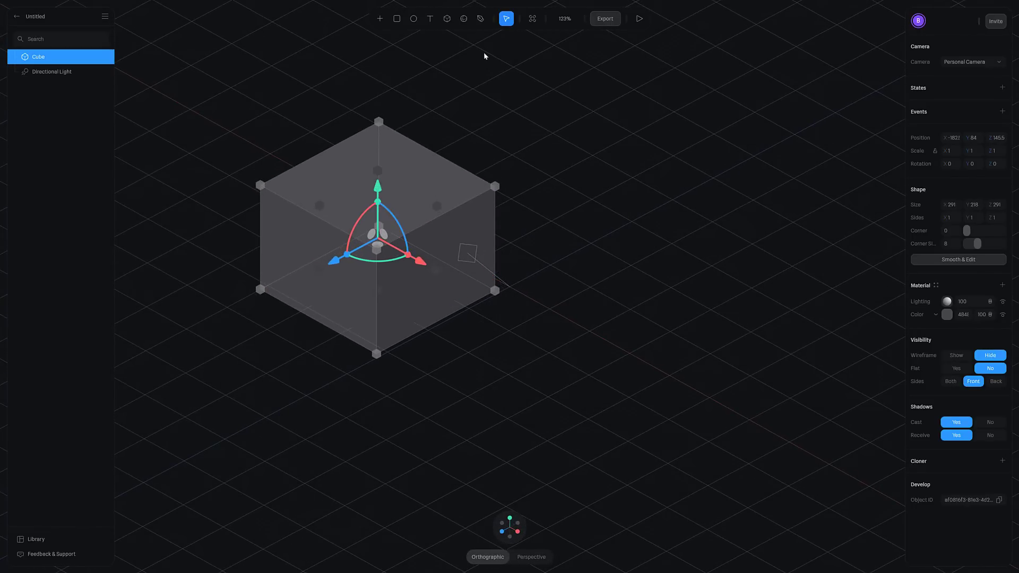
Step: Convert the cube to an editable mesh with subdivision level 0 and shift one top edge slightly outward along X
click(979, 260)
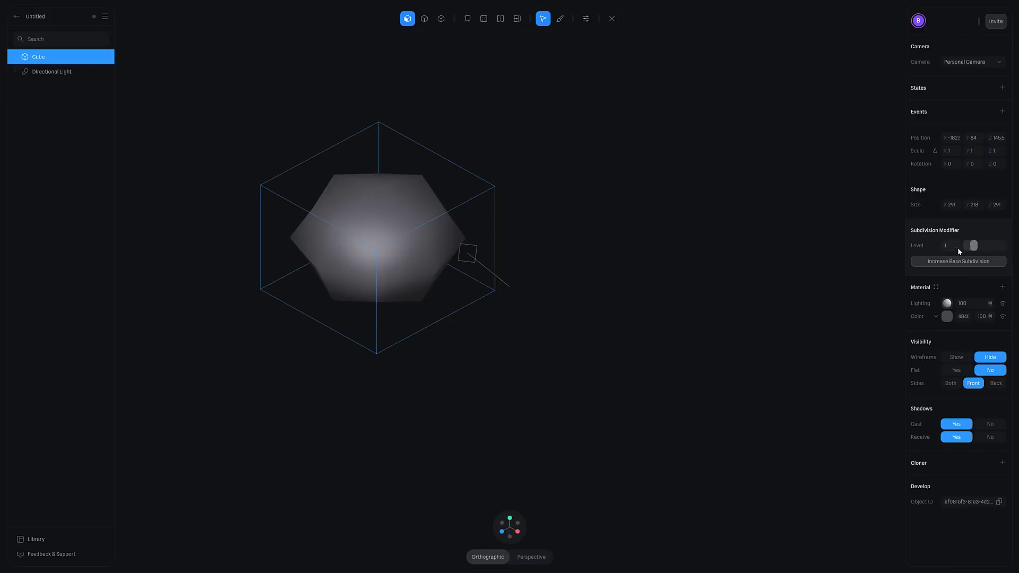
drag(973, 245, 950, 246)
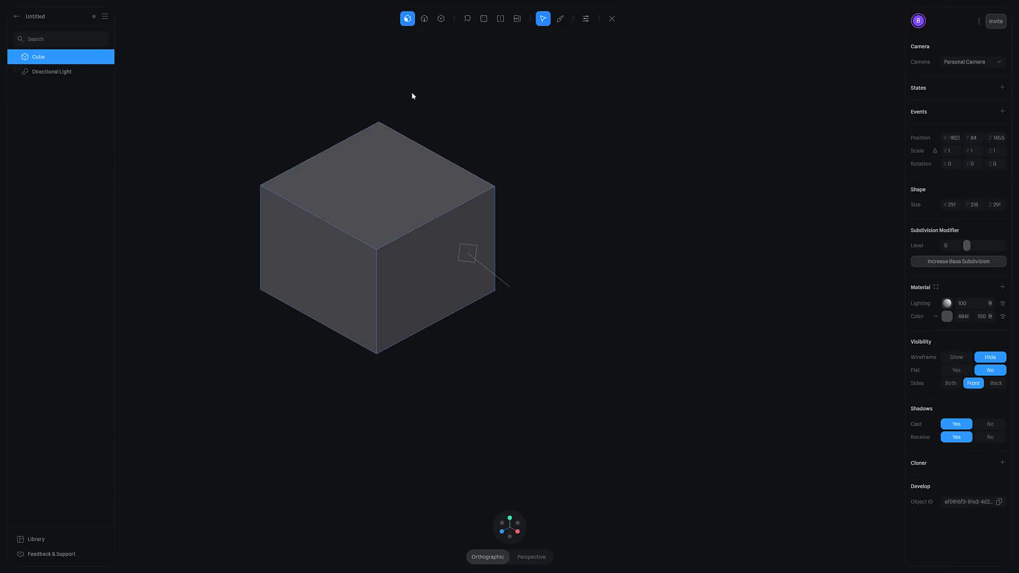
click(424, 20)
click(442, 20)
click(432, 225)
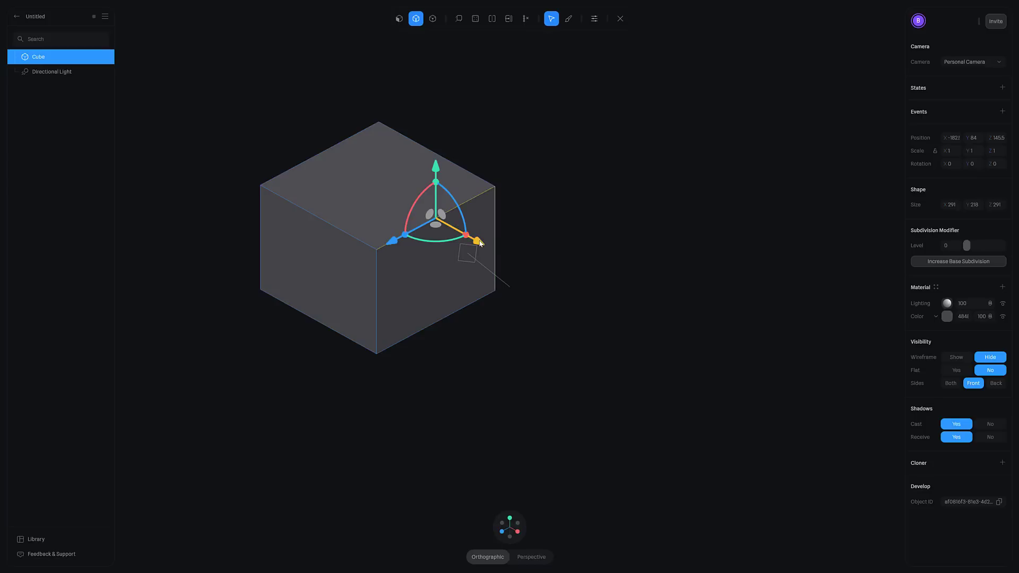
mouse_move(479, 243)
mouse_down()
mouse_move(587, 307)
mouse_move(498, 266)
mouse_move(488, 250)
mouse_up()
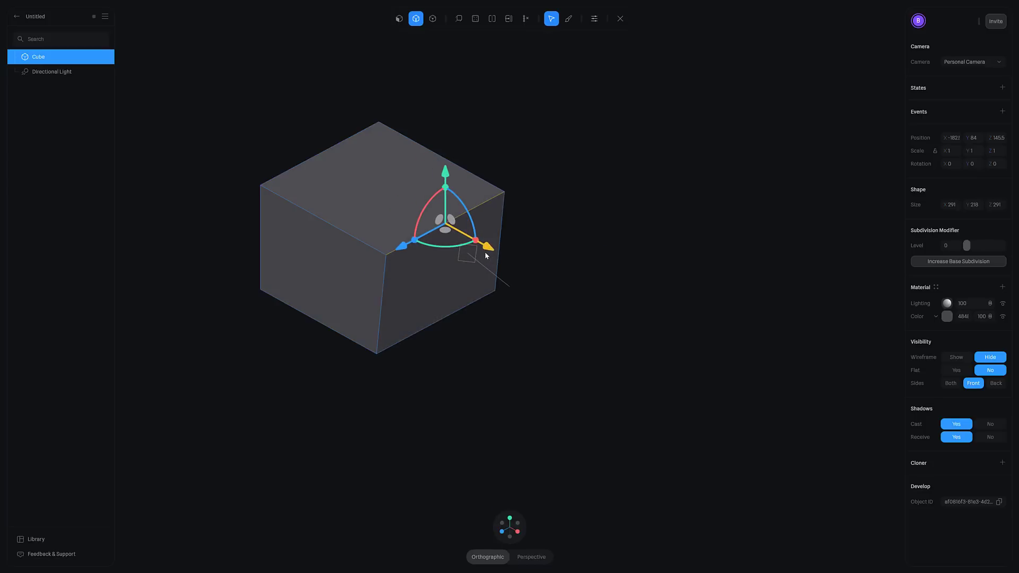
Step: Extrude the mesh's top face to an overall height of about 345, and the new block's side face to a width of about 535
click(433, 20)
click(399, 19)
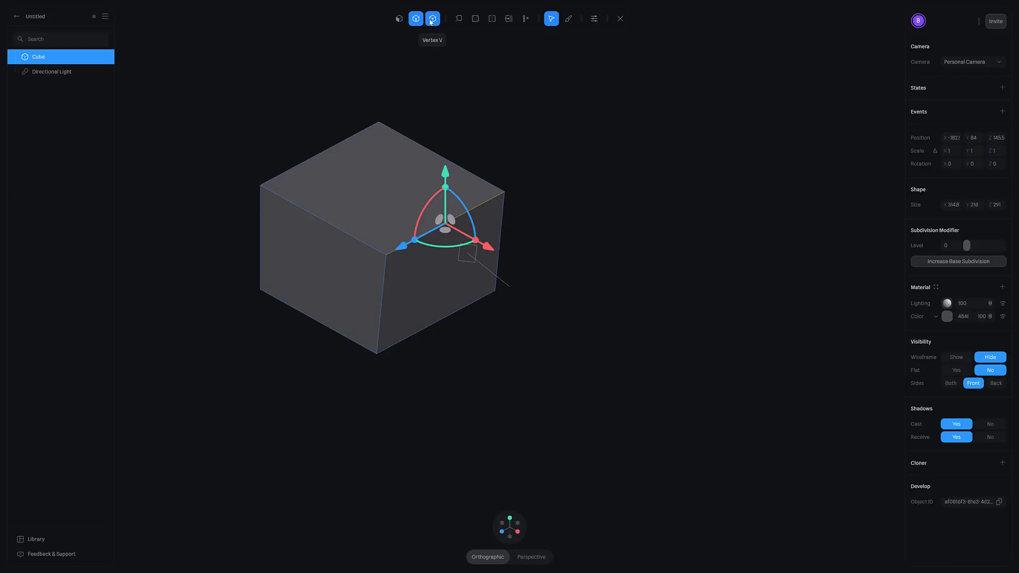
click(459, 20)
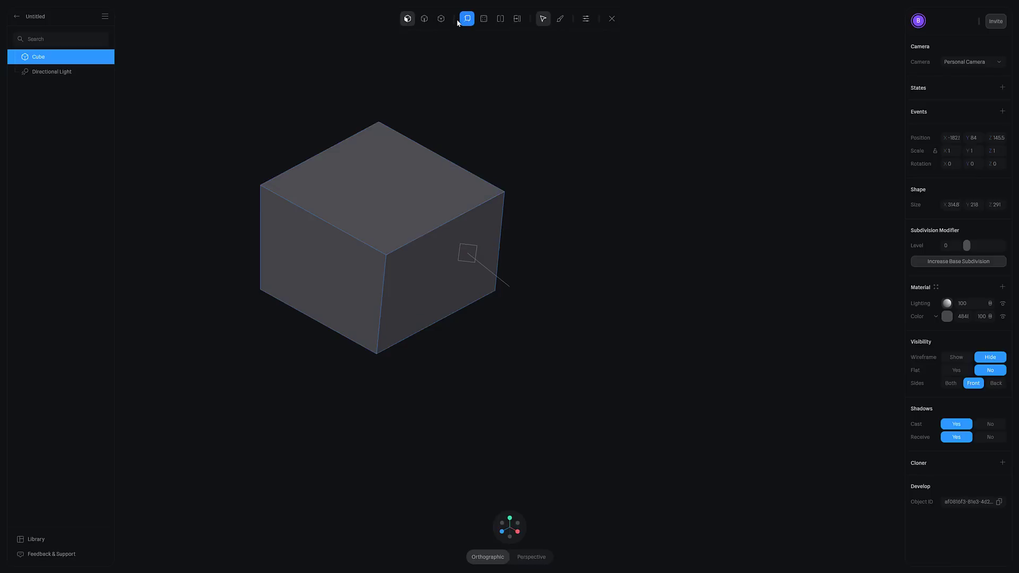
click(387, 190)
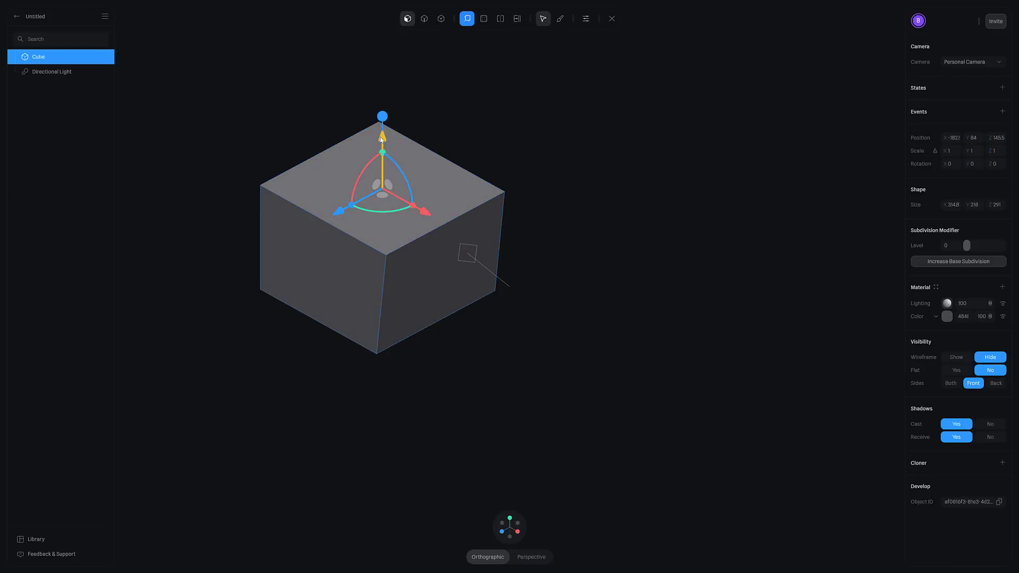
drag(387, 132, 390, 64)
click(432, 186)
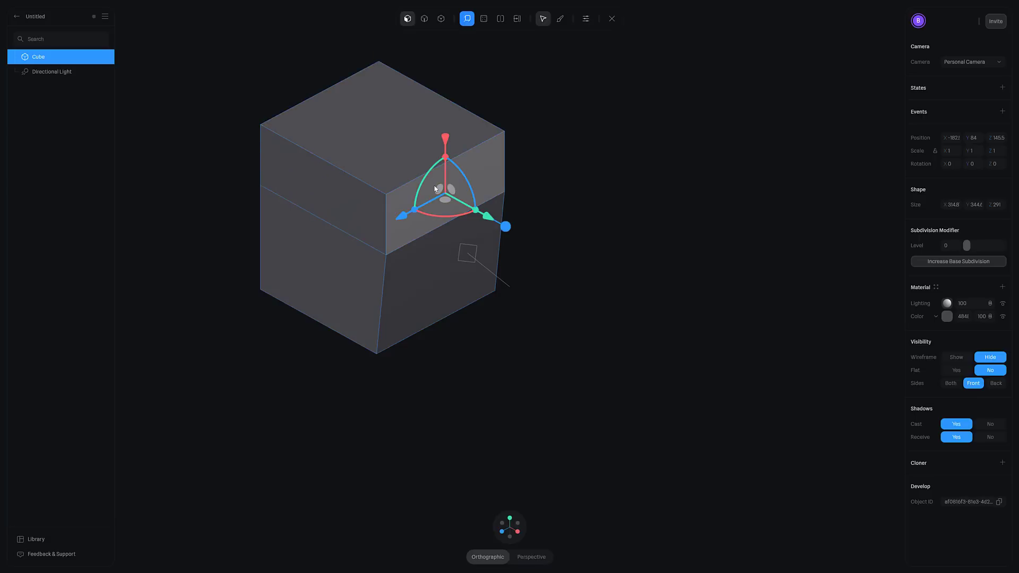
drag(505, 234, 594, 277)
Step: Extrude the overhanging block's front-facing side and pull out a narrower inset end face, reaching an overall depth of about 500
click(455, 249)
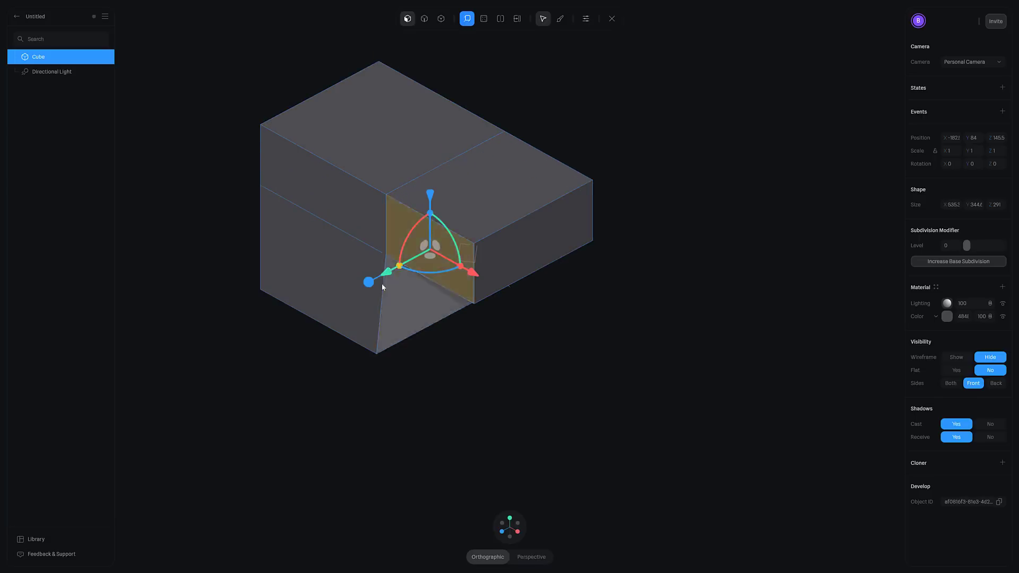
drag(366, 282, 400, 258)
click(483, 18)
drag(355, 290, 295, 328)
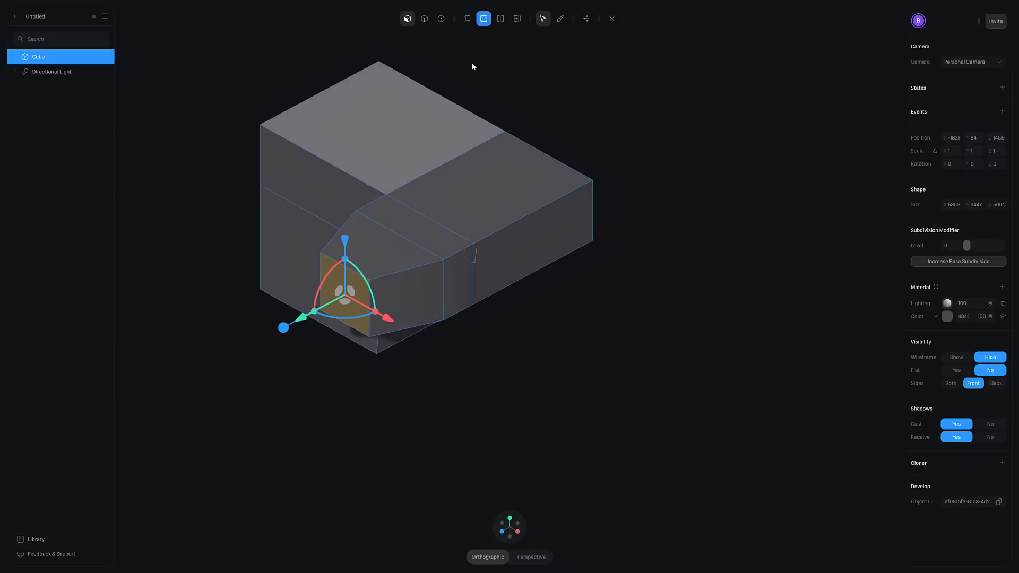
Step: Add two crossing loop cuts through the mesh and set its subdivision level to 2
click(500, 18)
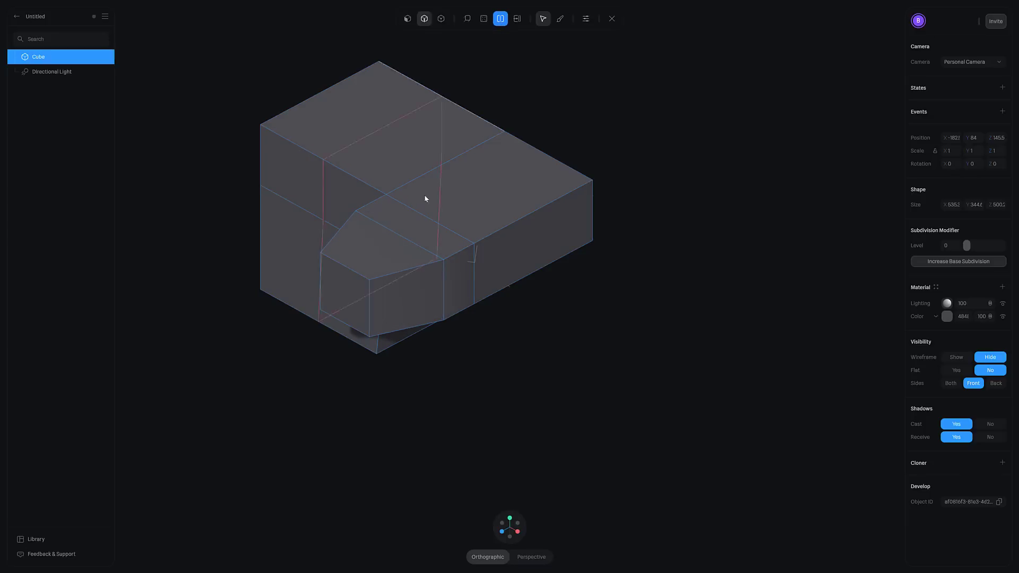
click(352, 262)
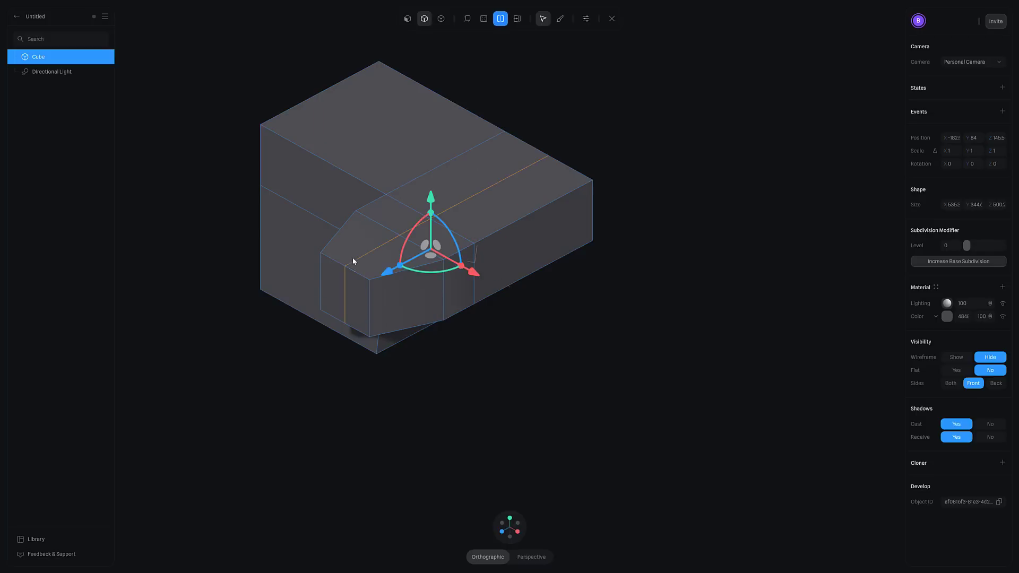
click(350, 105)
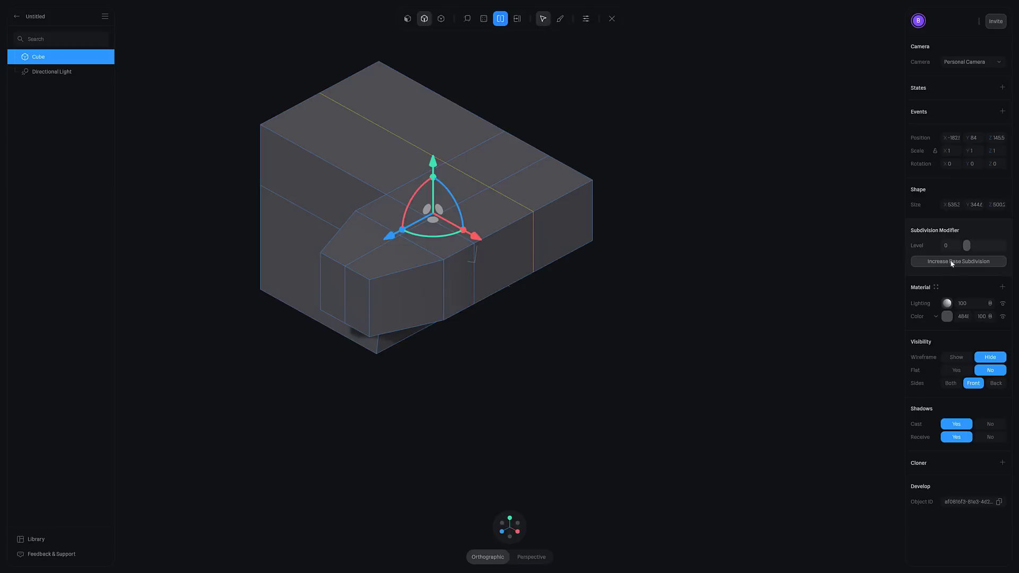
drag(972, 243, 981, 244)
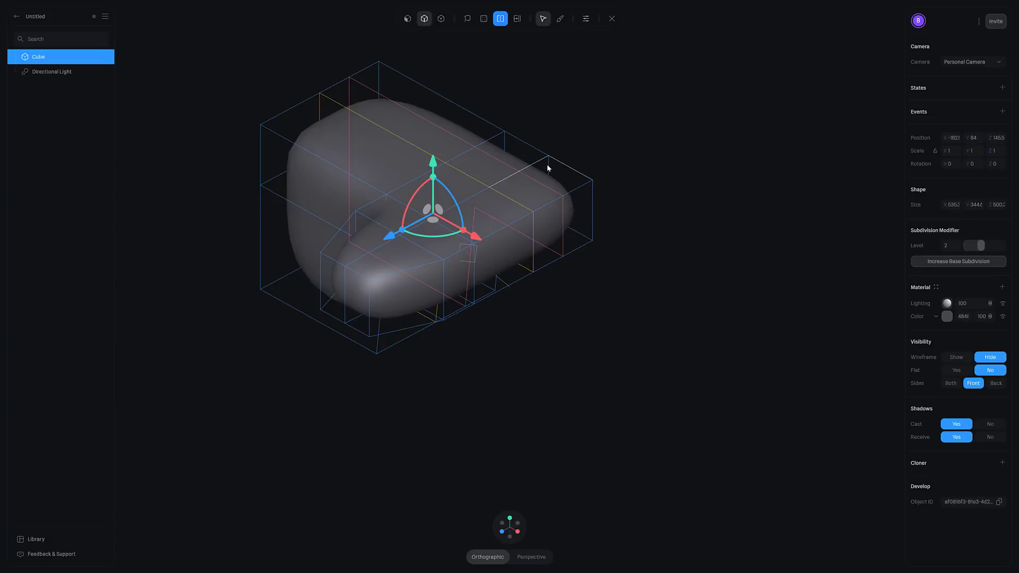
Step: Sculpt the smoothed mesh's surface with brush radius 100 and strength 50, and stretch its pointed end outward with the Grab brush
mouse_move(524, 318)
right_down()
mouse_move(607, 283)
mouse_move(581, 316)
mouse_move(516, 320)
right_up()
click(560, 20)
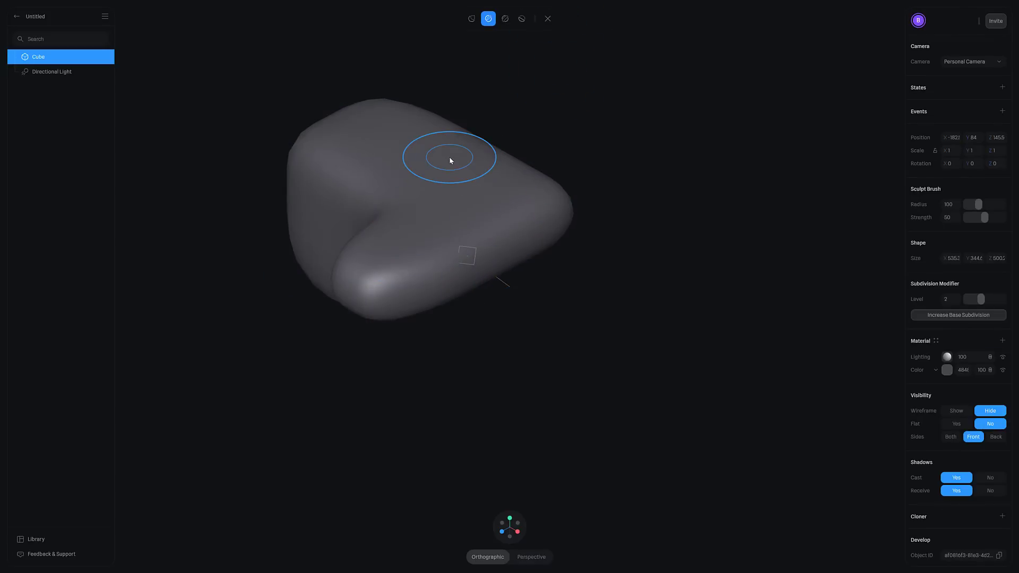
drag(449, 157, 507, 127)
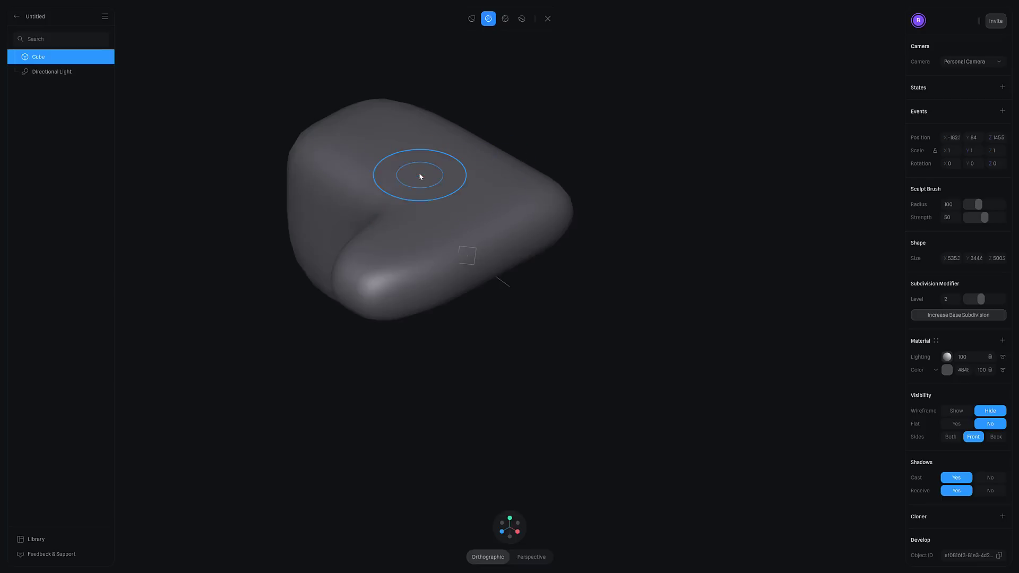
drag(418, 171, 367, 126)
mouse_move(406, 287)
mouse_down()
mouse_move(376, 297)
mouse_move(371, 286)
mouse_move(531, 218)
mouse_move(461, 236)
mouse_move(522, 213)
mouse_up()
mouse_move(461, 245)
mouse_down()
mouse_move(547, 206)
mouse_move(504, 231)
mouse_up()
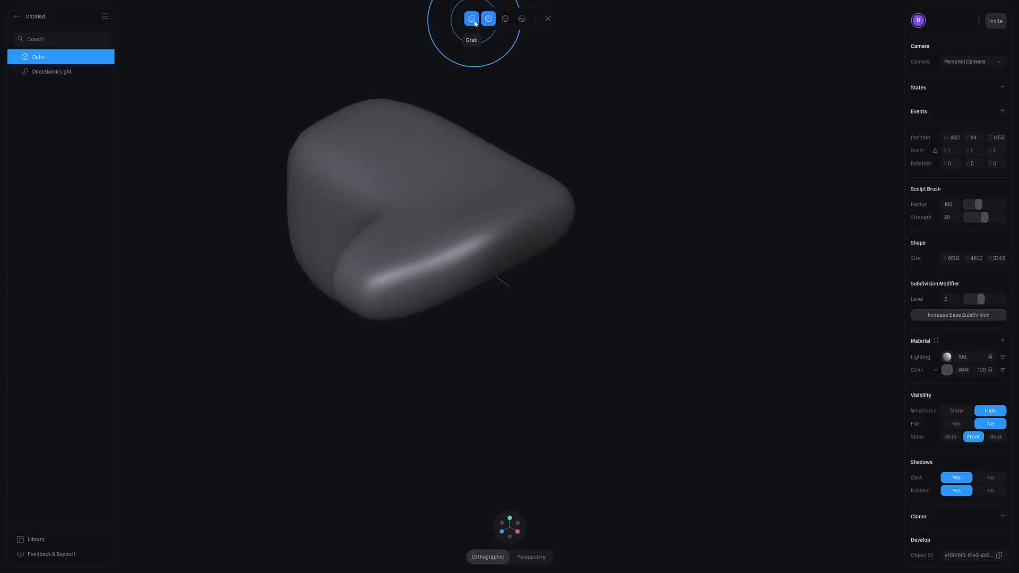
click(472, 20)
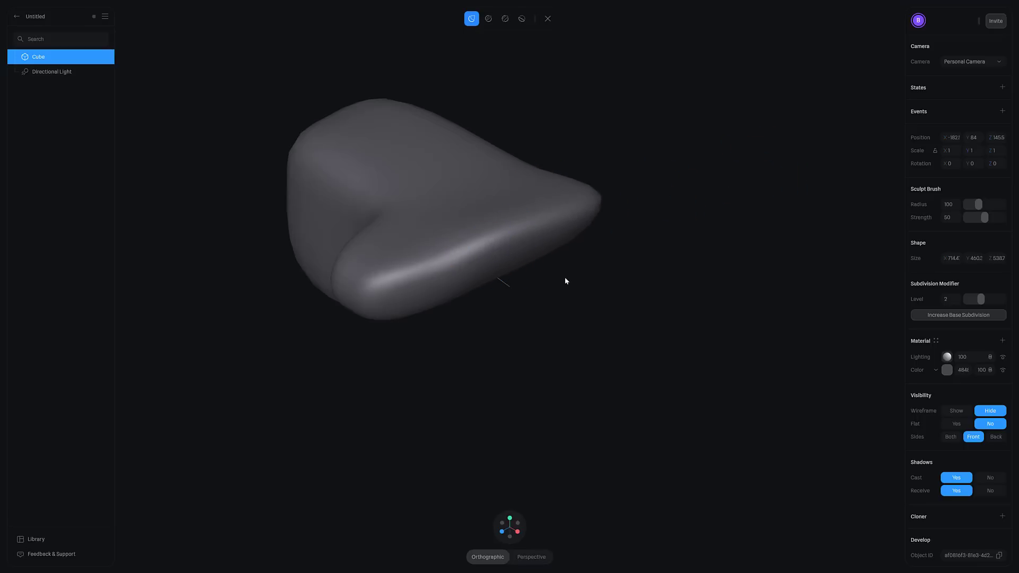
Step: Sculpt the mesh's lower front lobe outward to about 591 deep, swell its upper surface to about 500 high, and exit sculpting
drag(377, 300, 298, 339)
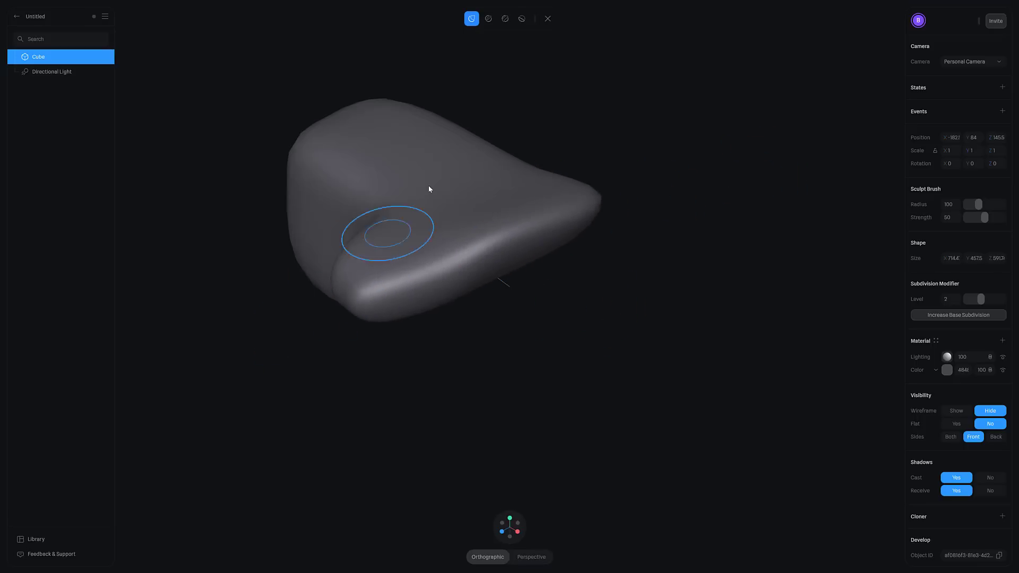
click(505, 20)
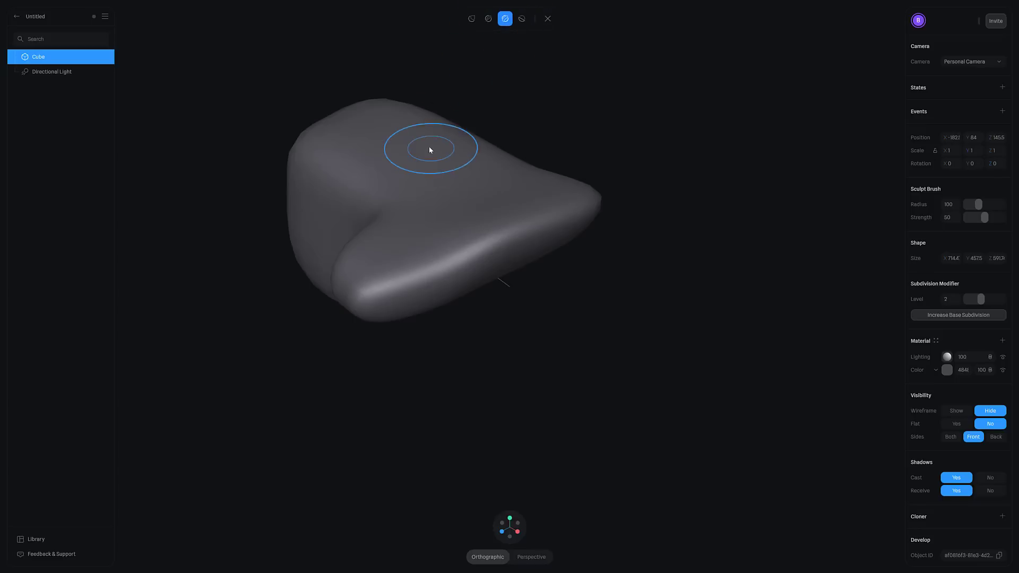
mouse_move(483, 173)
mouse_down()
mouse_move(441, 154)
mouse_move(466, 180)
mouse_move(401, 115)
mouse_move(490, 171)
mouse_move(408, 122)
mouse_up()
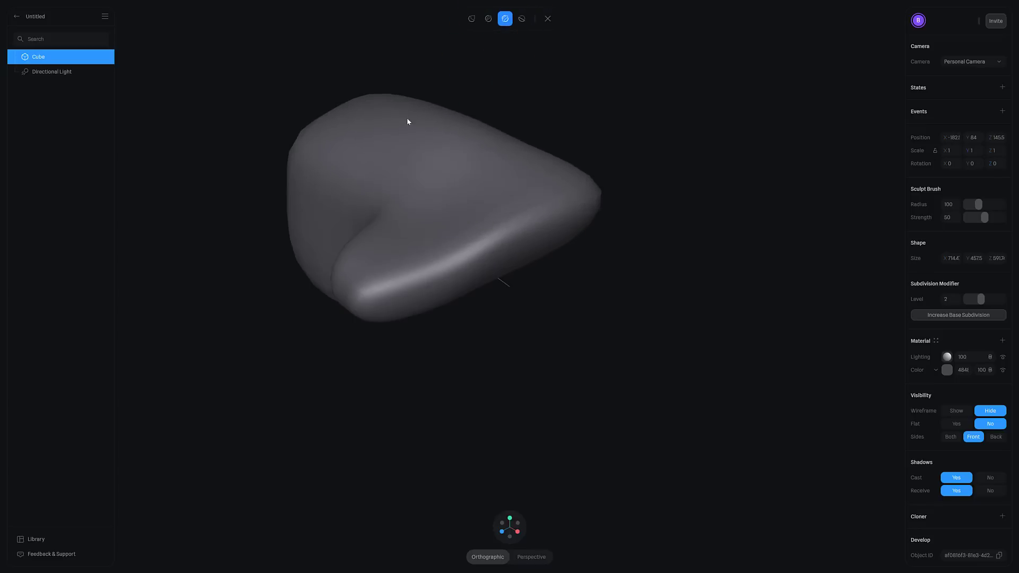
click(521, 19)
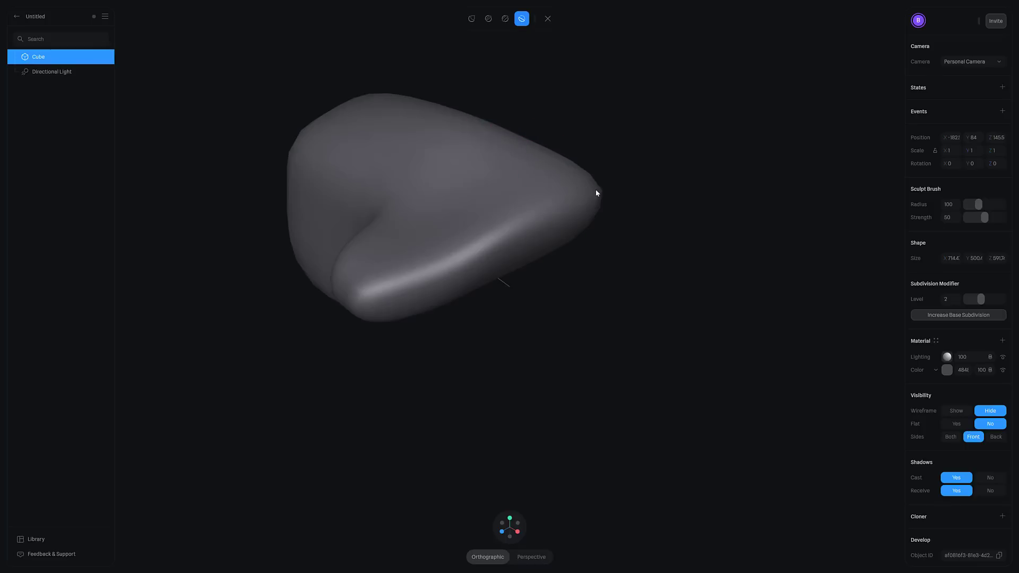
drag(598, 266, 560, 279)
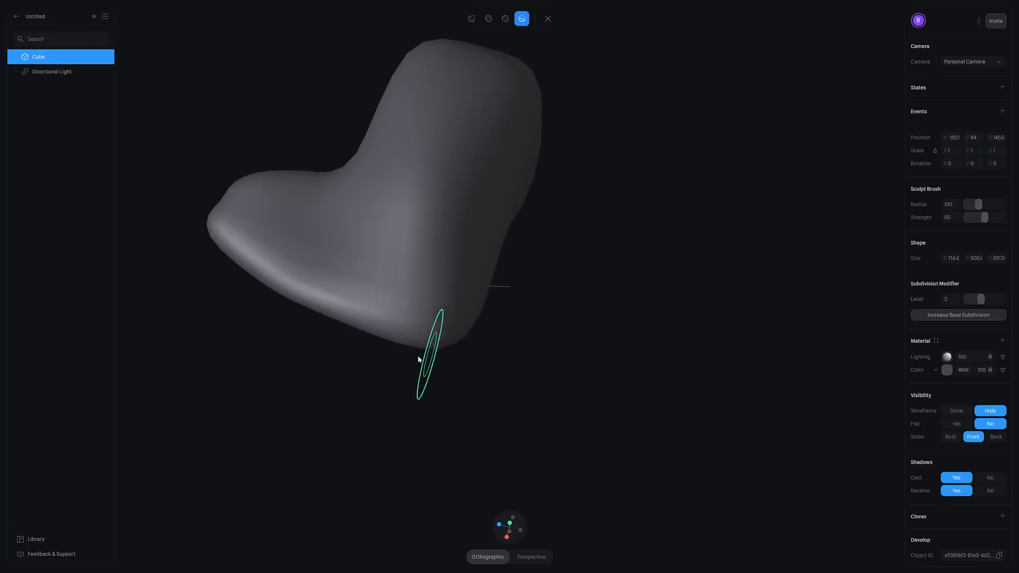
click(547, 19)
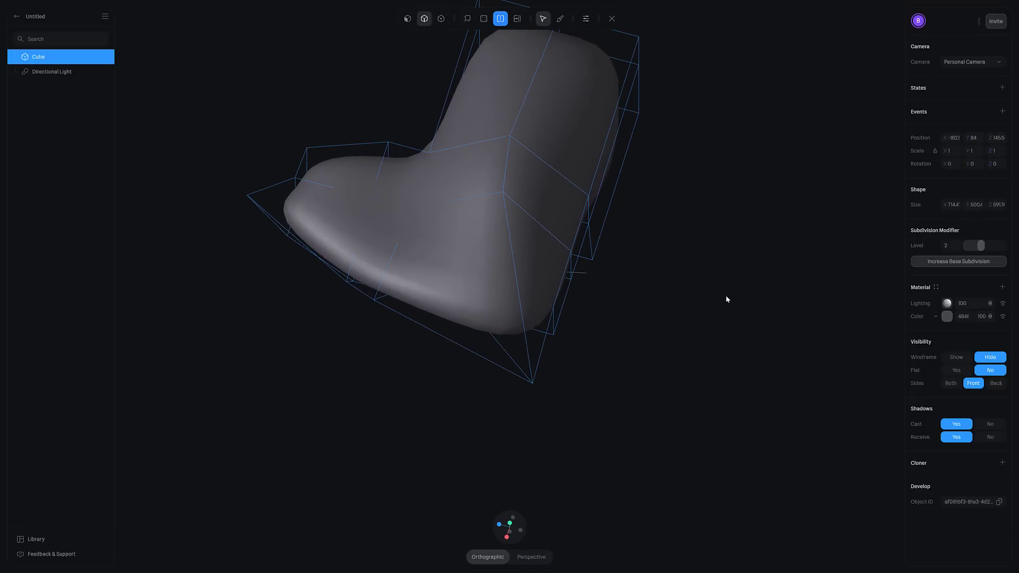
Step: Add a new color layer on top of the cube's material and remove the original color layer
drag(727, 297, 785, 281)
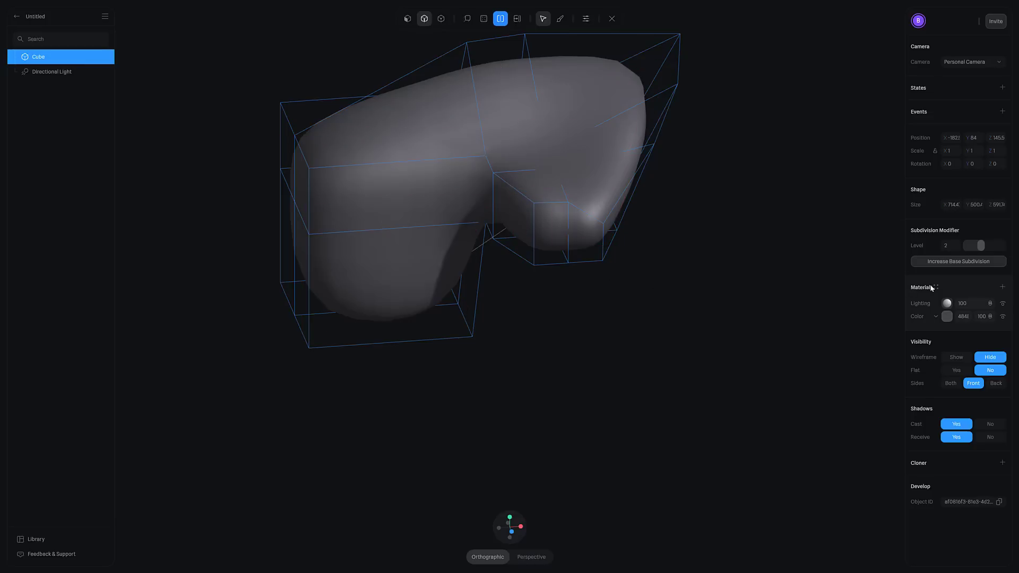
click(1002, 287)
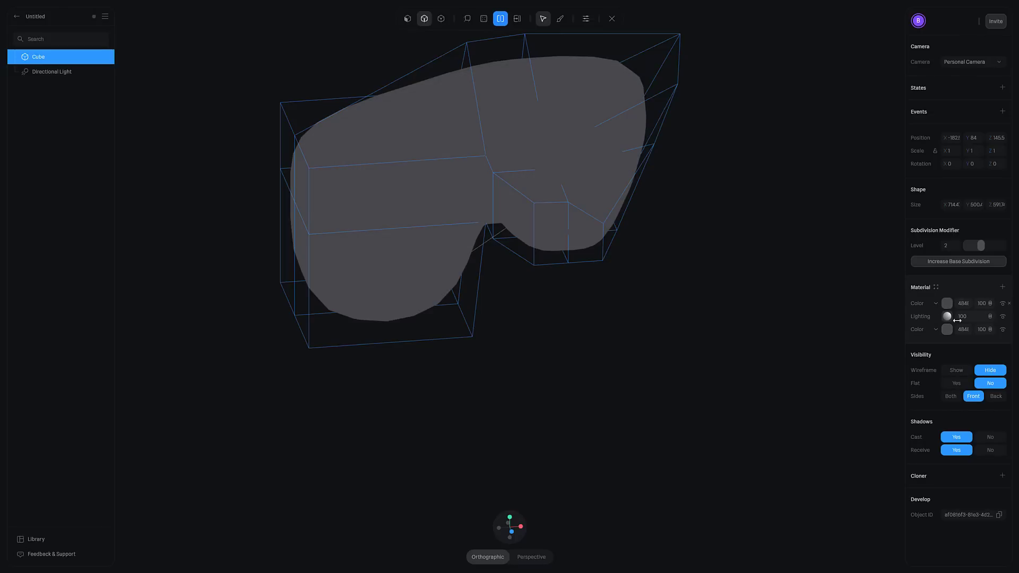
click(1009, 330)
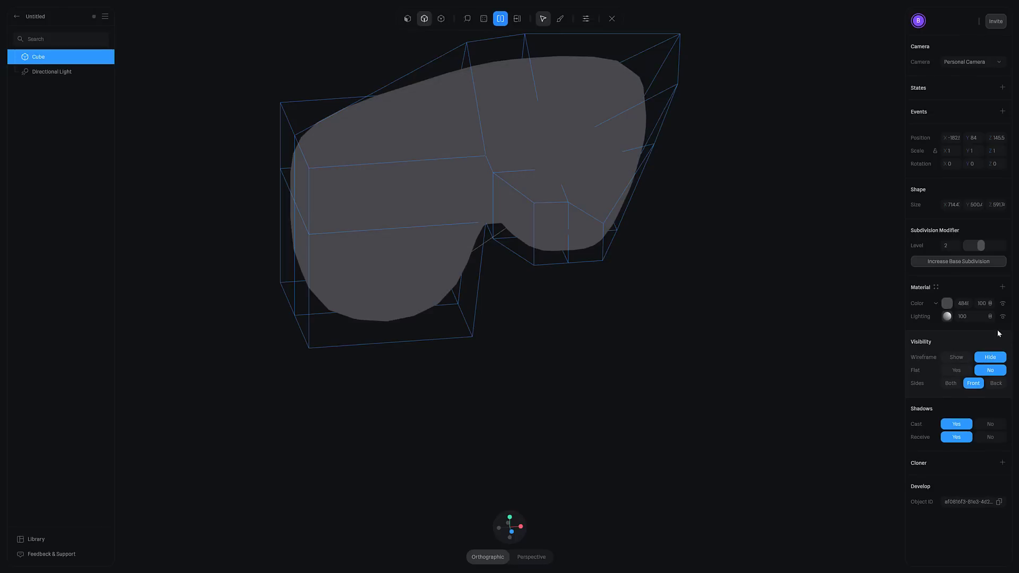
Step: Create a reusable material asset from the cube's material and name it MyMaterial
click(936, 289)
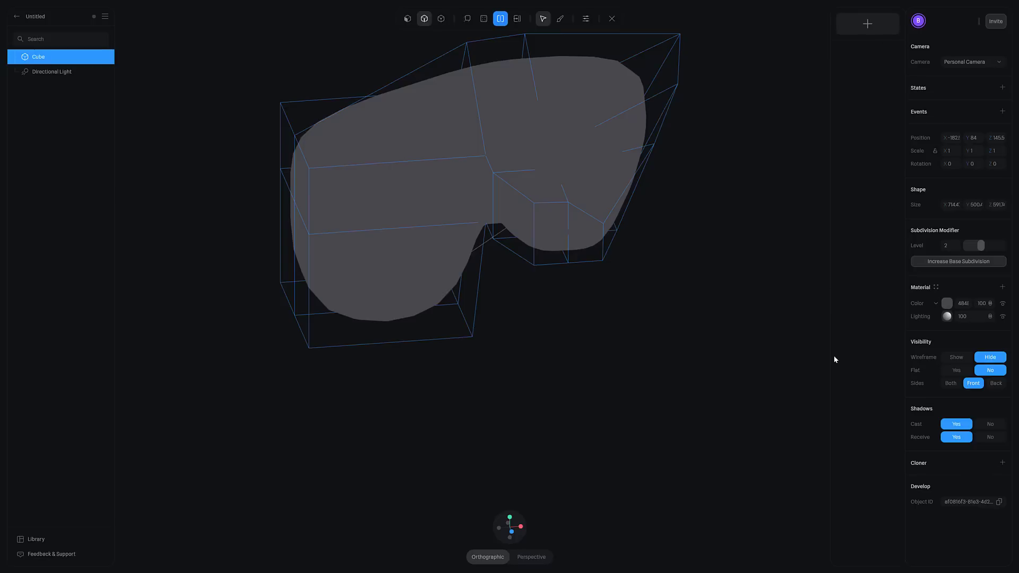
click(867, 24)
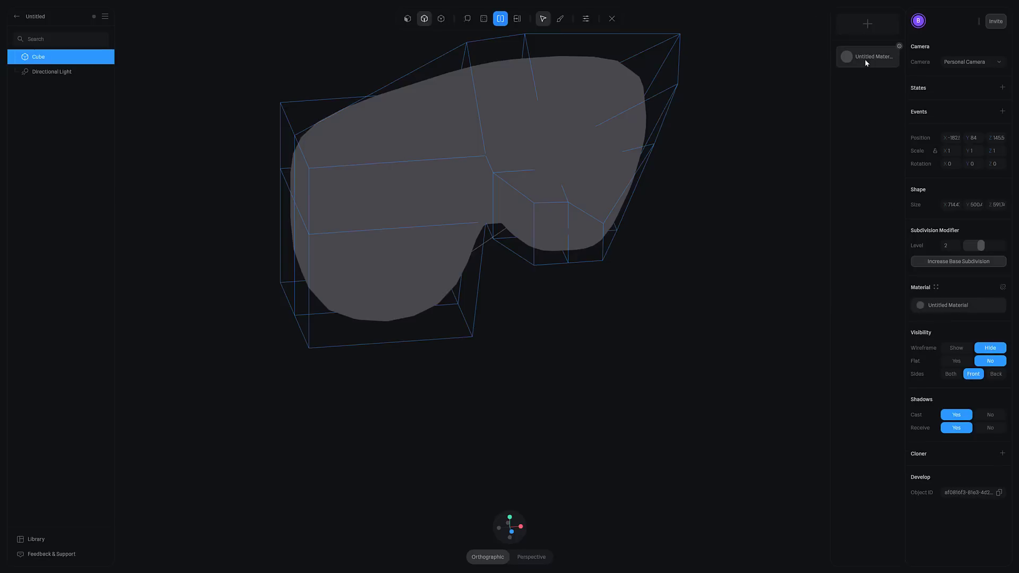
text(MyMaterial)
key(Return)
right_click(864, 57)
double_click(863, 57)
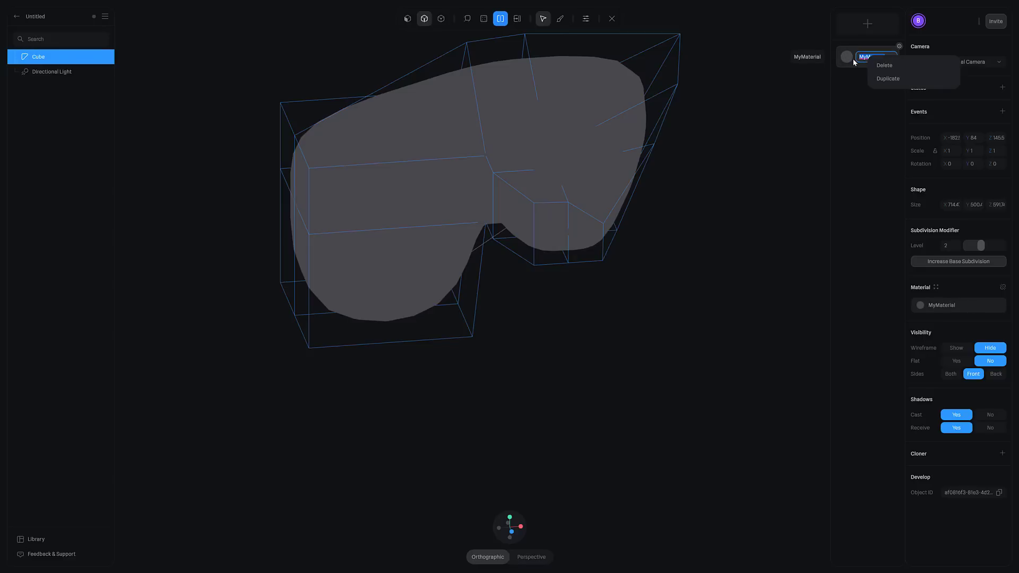
Step: Edit the MyMaterial asset and change its color layer to a saturated blue
click(951, 307)
click(951, 307)
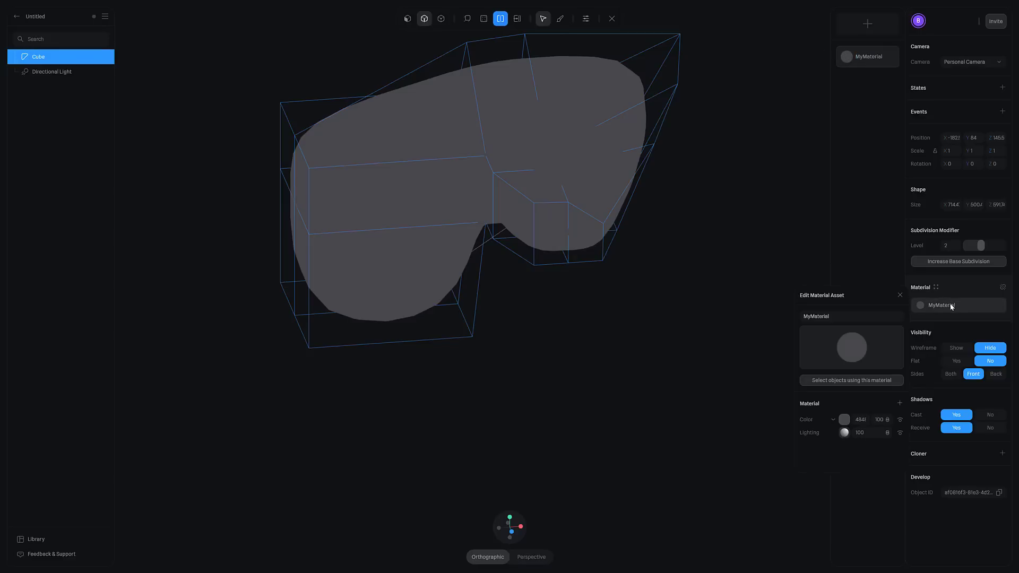
click(843, 420)
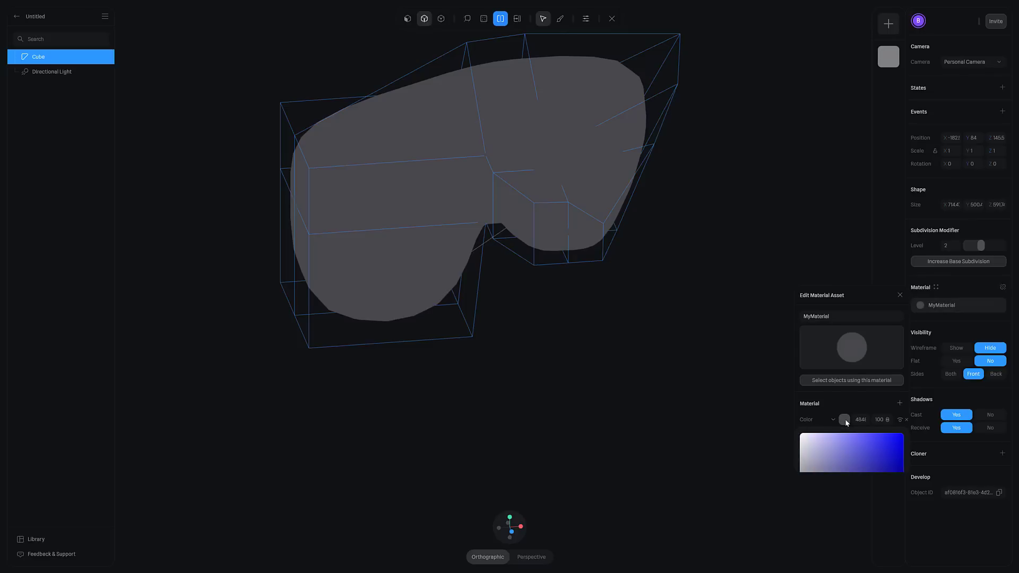
drag(887, 443, 896, 446)
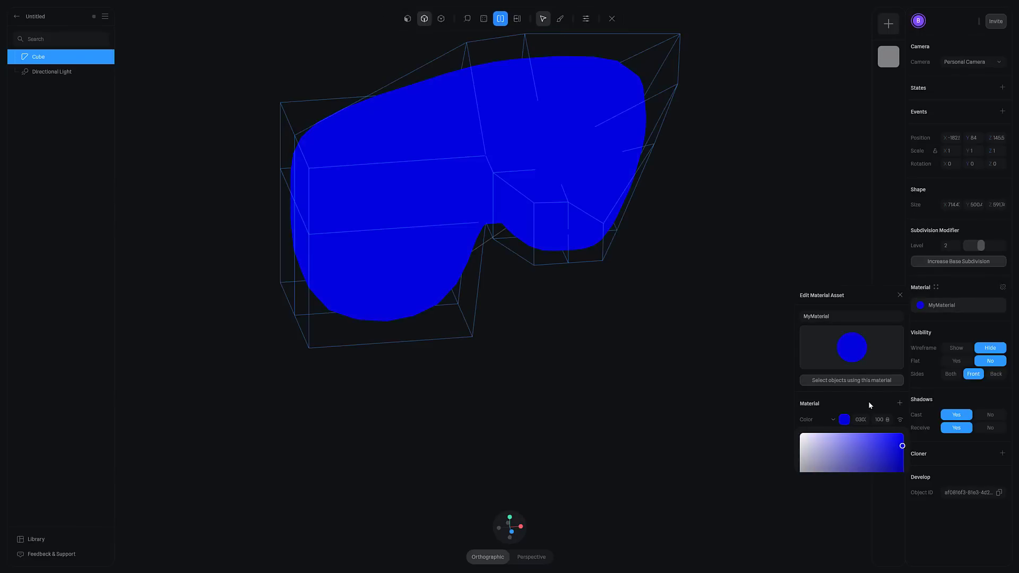
click(888, 401)
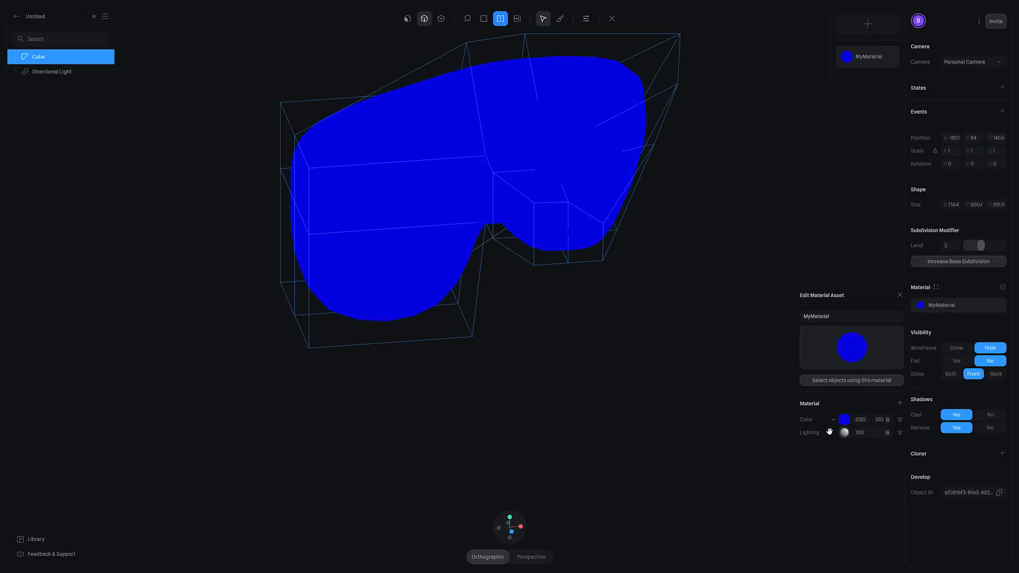
Step: Add another layer above MyMaterial's blue color, try it as Matcap, and set its type to Image
click(899, 403)
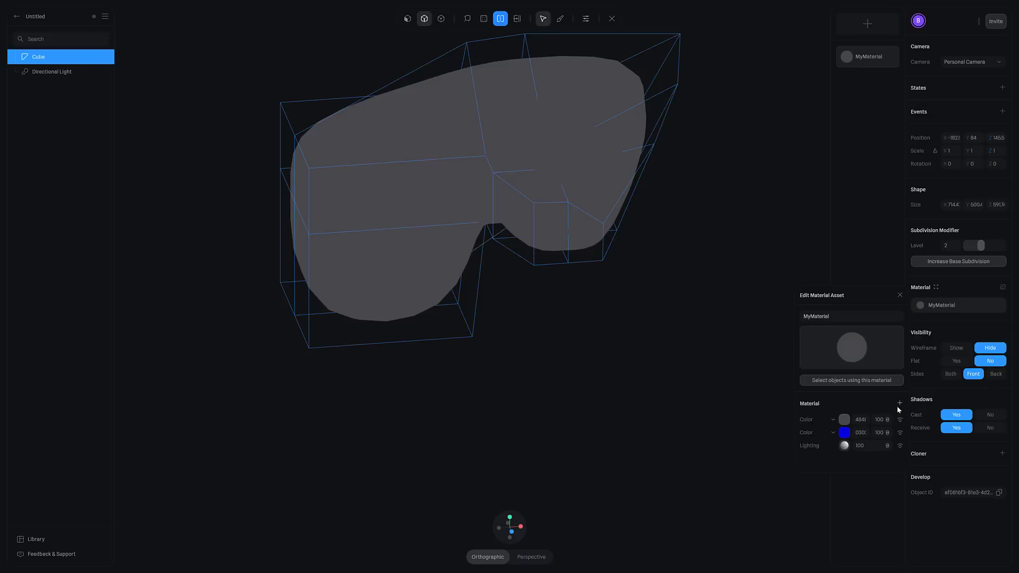
click(836, 422)
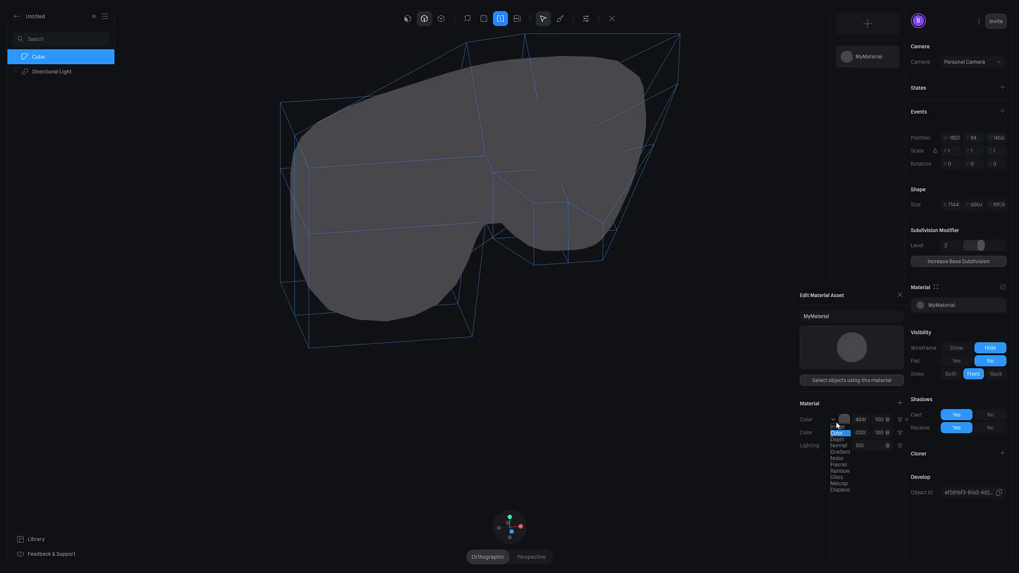
click(838, 484)
click(834, 420)
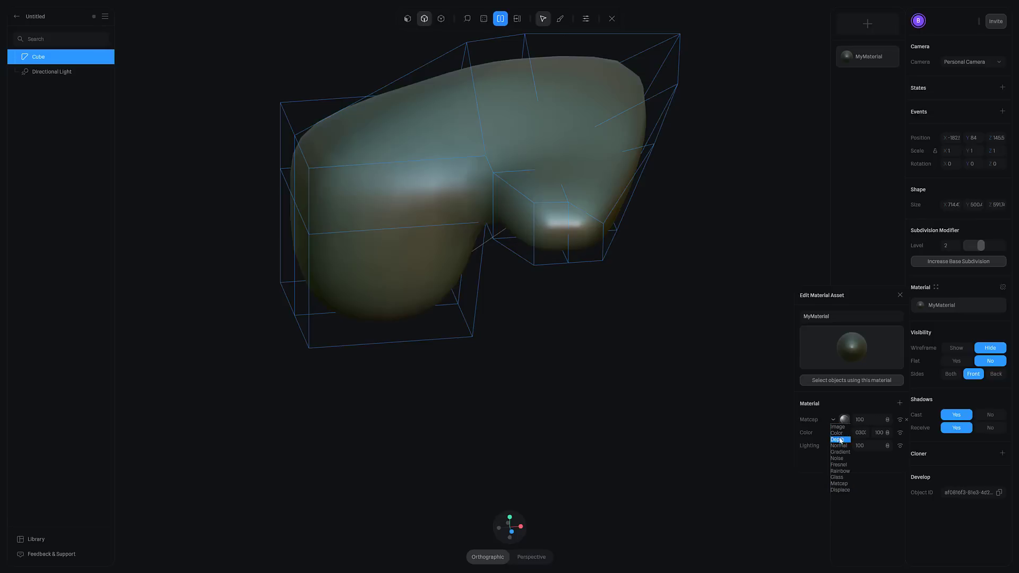
click(838, 427)
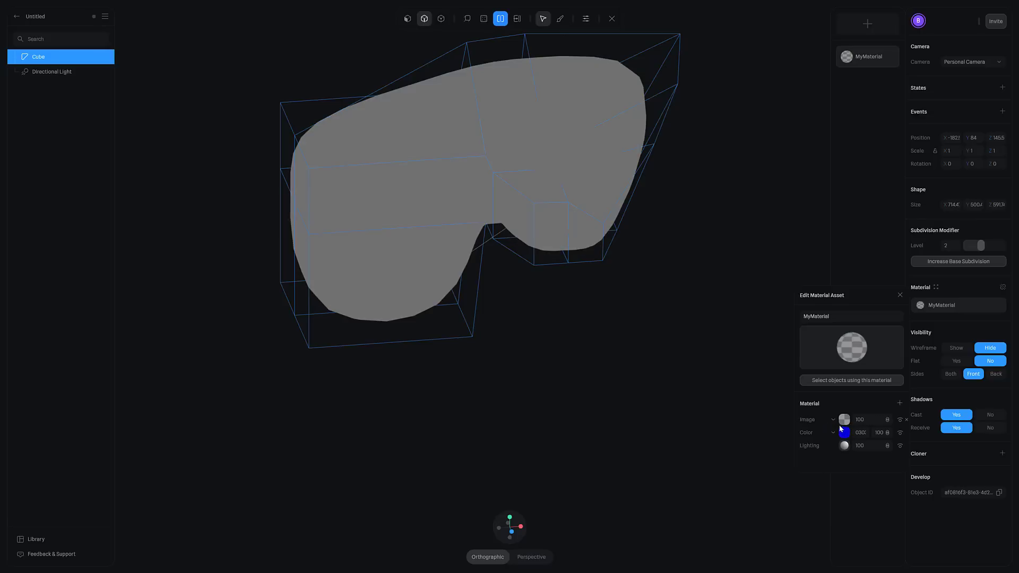
Step: Try the pale stone tile texture on MyMaterial's image layer and replace it with the glossy red image
click(845, 420)
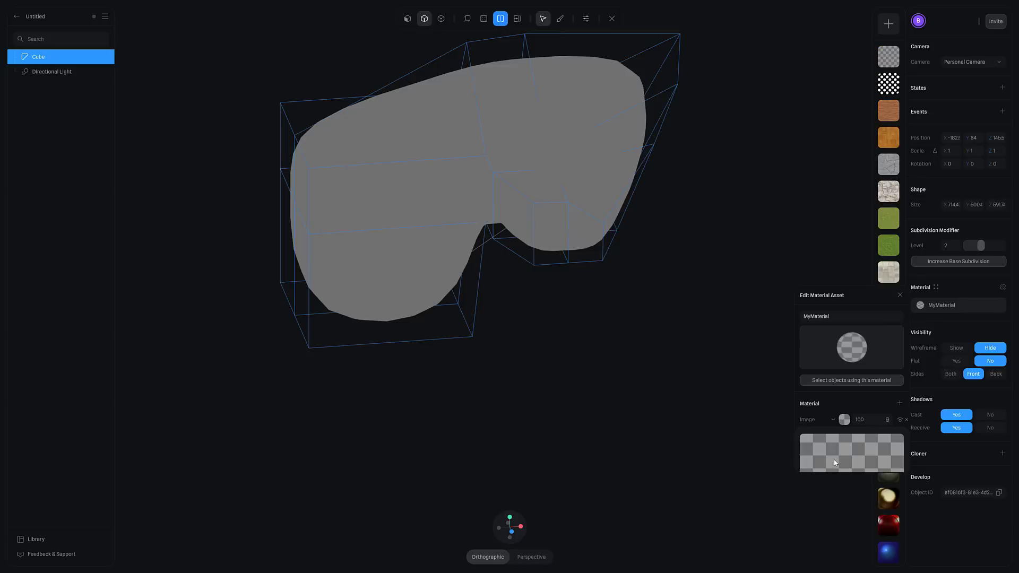
scroll(884, 183, down, 2)
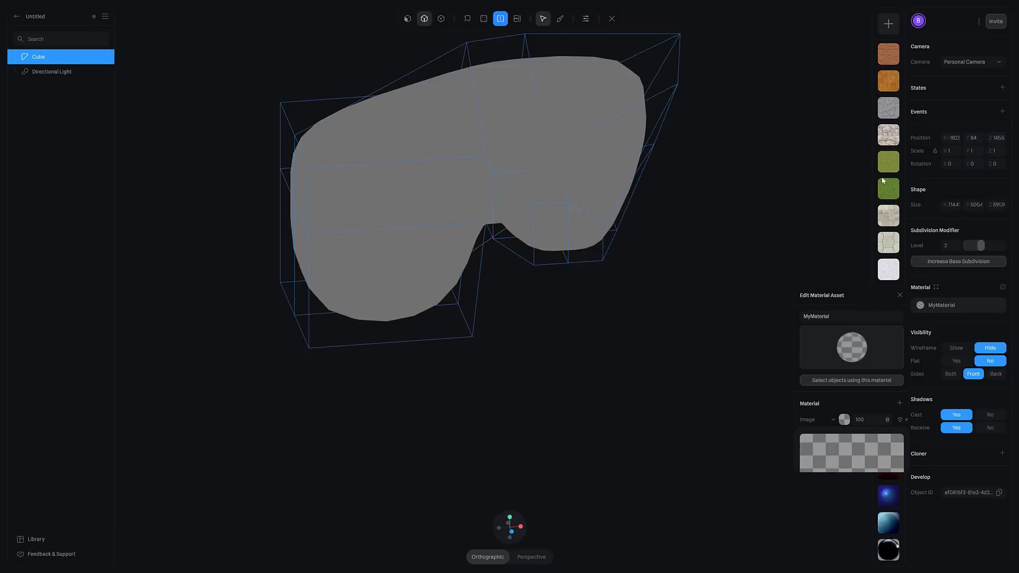
click(889, 242)
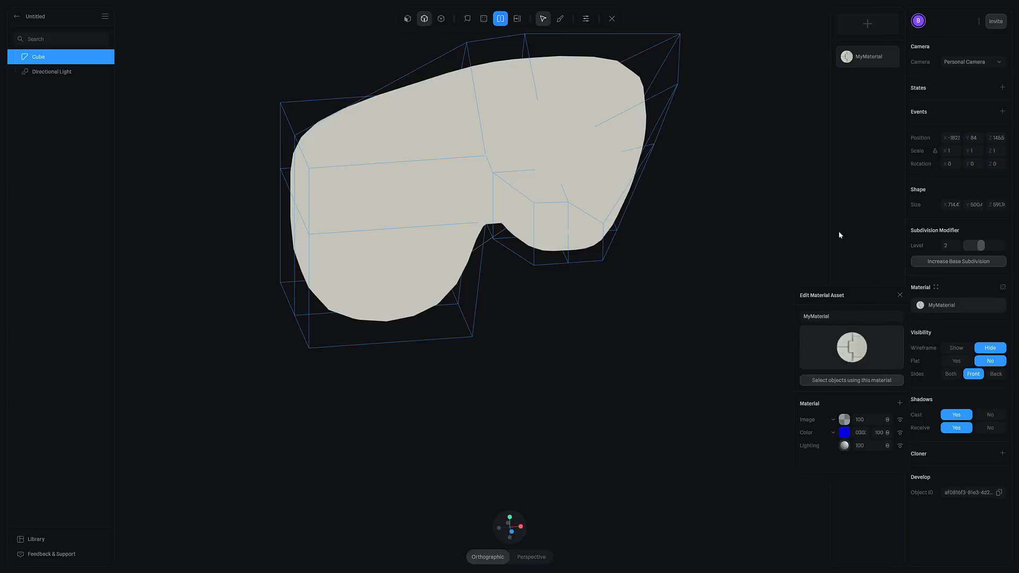
click(837, 381)
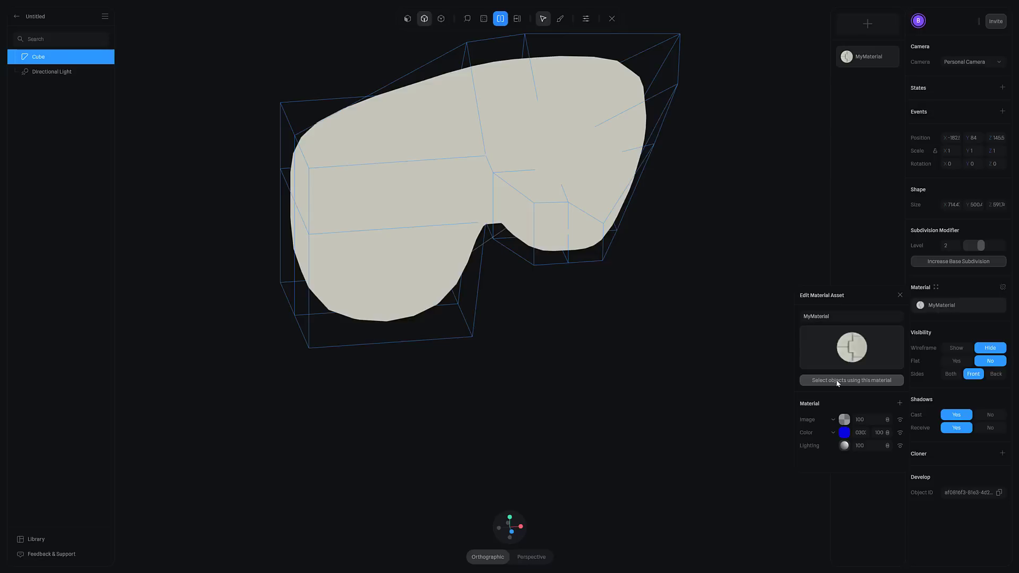
click(844, 420)
click(889, 530)
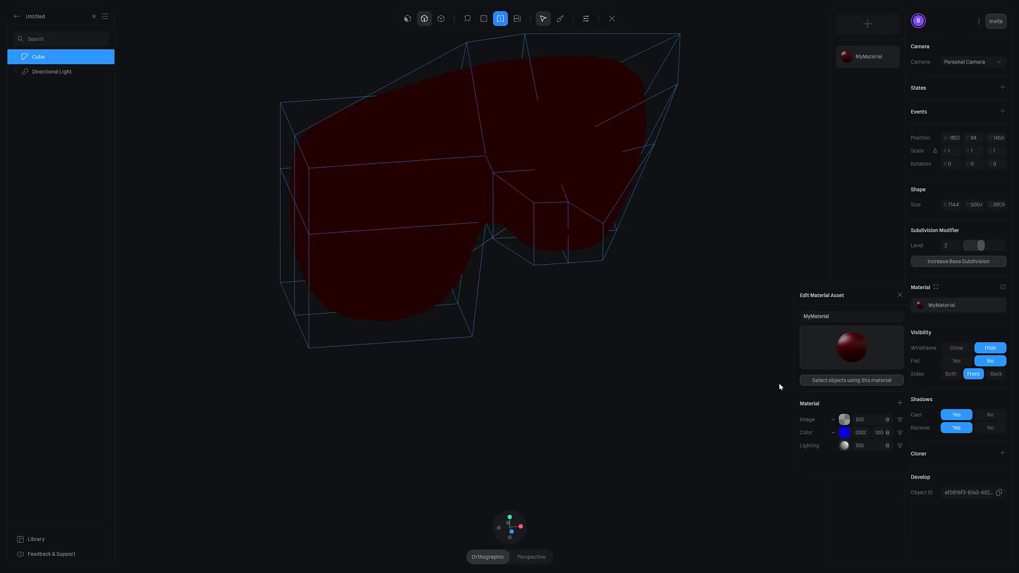
Step: Create an image asset from the glossy red picture used in MyMaterial's image layer
click(844, 420)
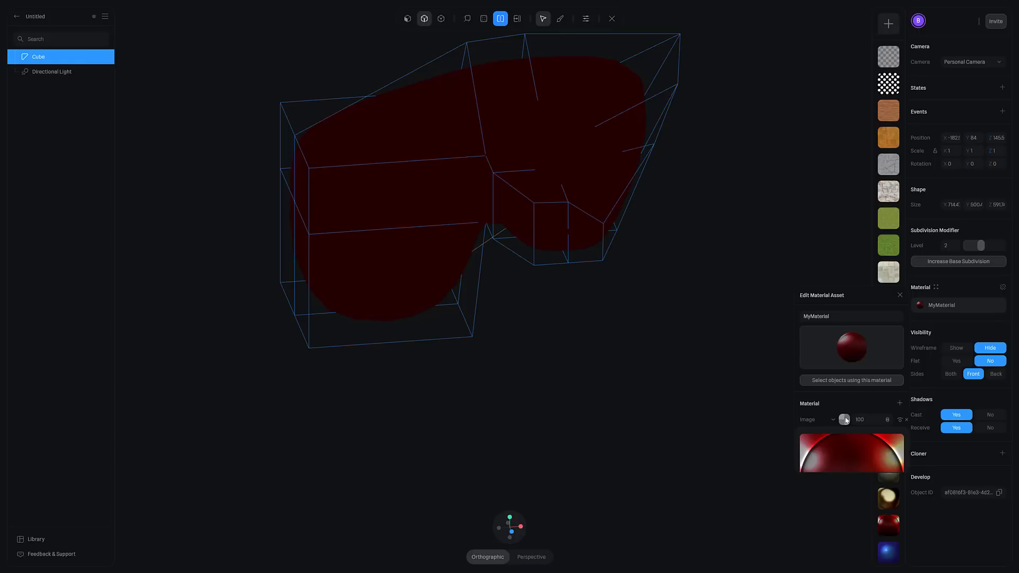
scroll(886, 259, down, 2)
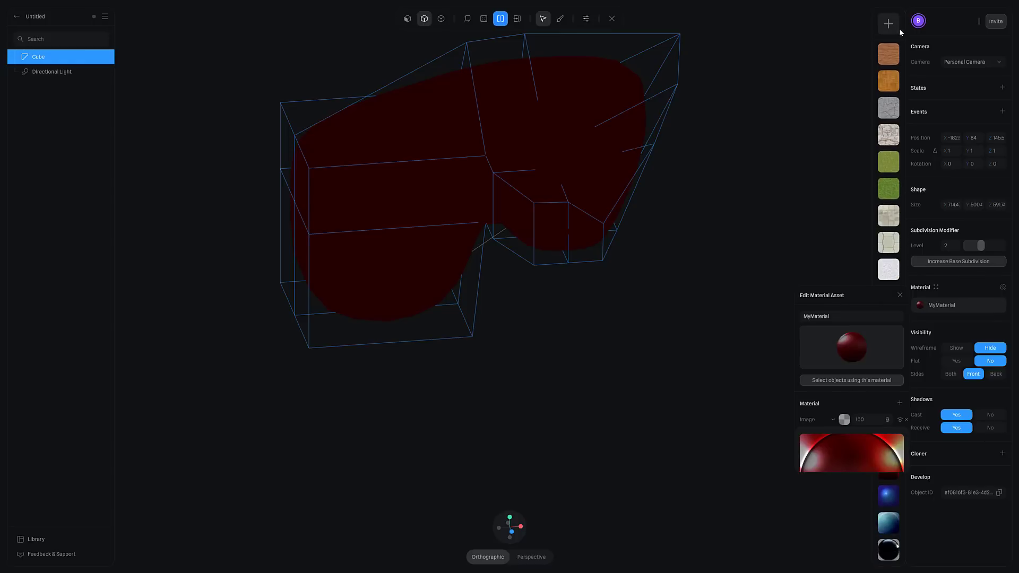
click(888, 22)
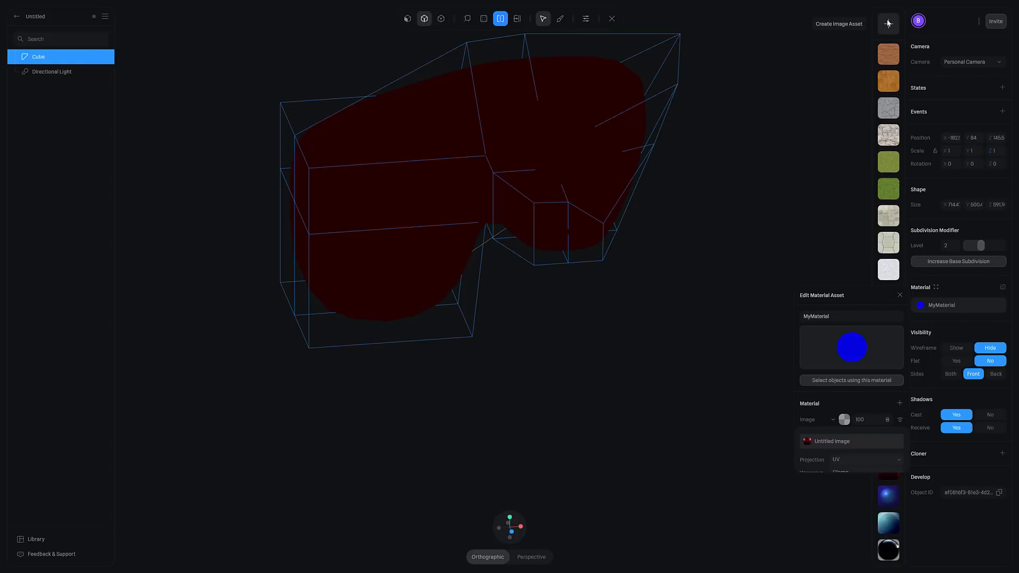
Step: Exit mesh editing, place a sphere about 81 in size beside the large mesh, and apply MyMaterial to it
drag(858, 292, 719, 293)
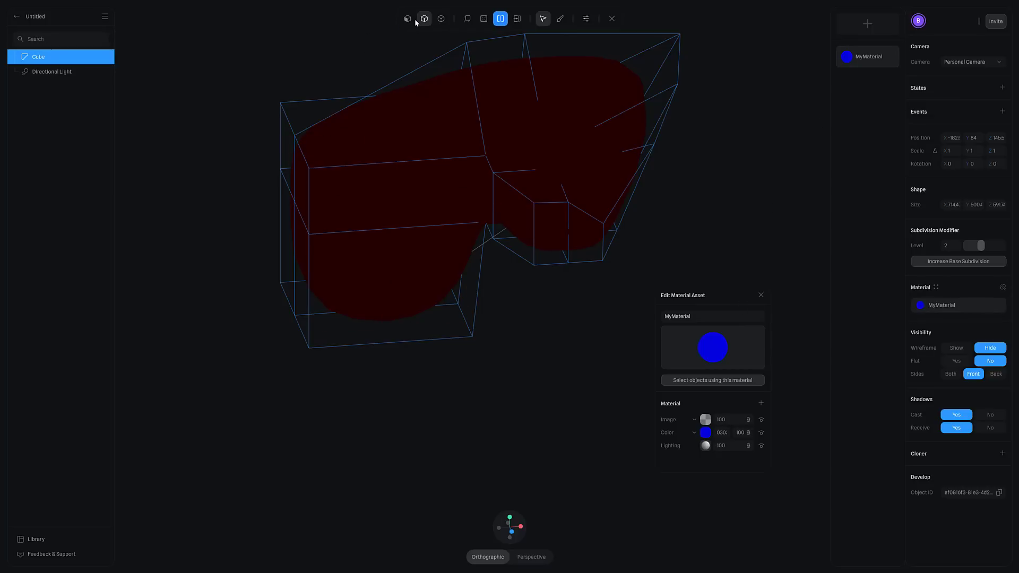
click(612, 18)
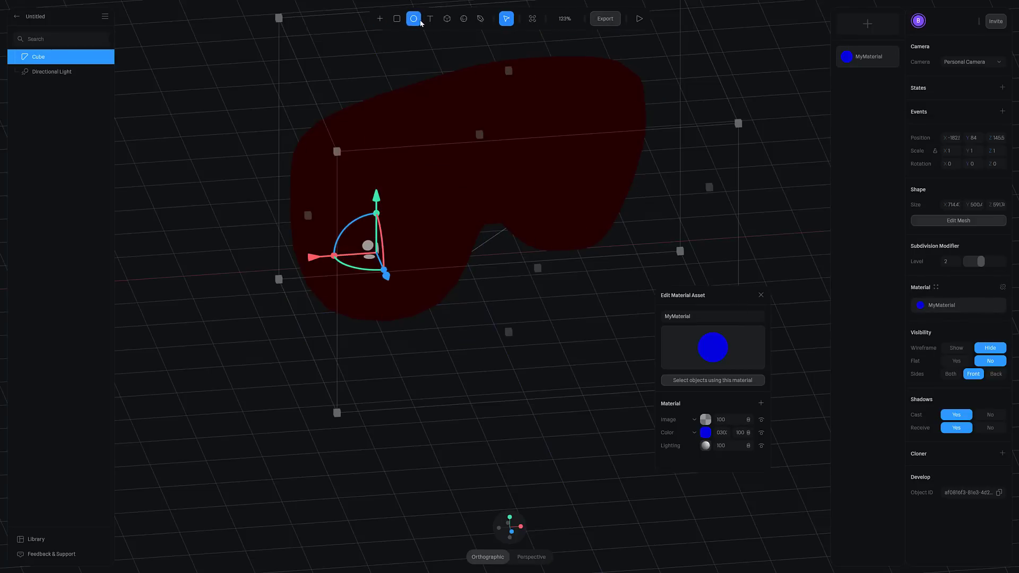
click(447, 18)
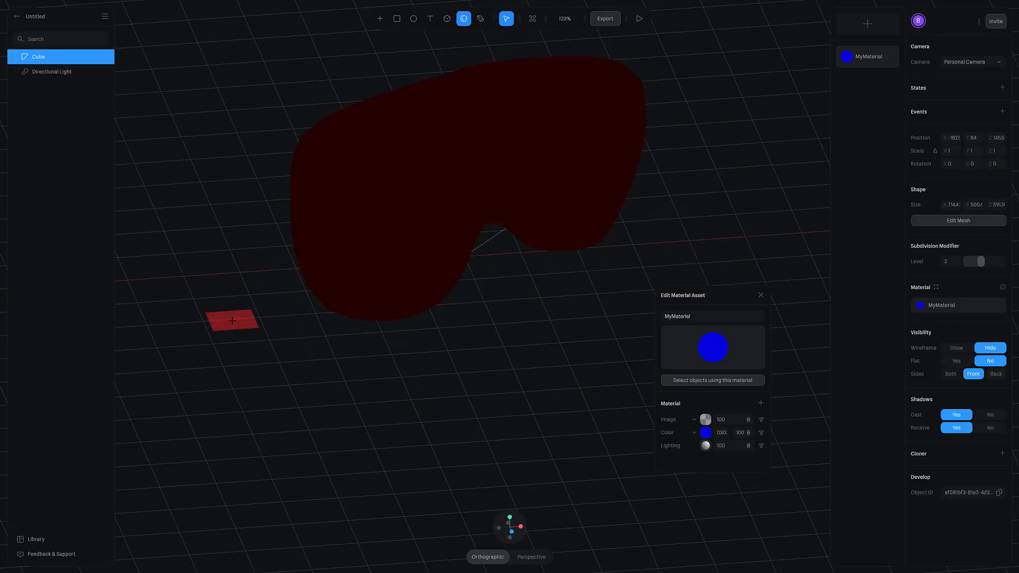
click(236, 334)
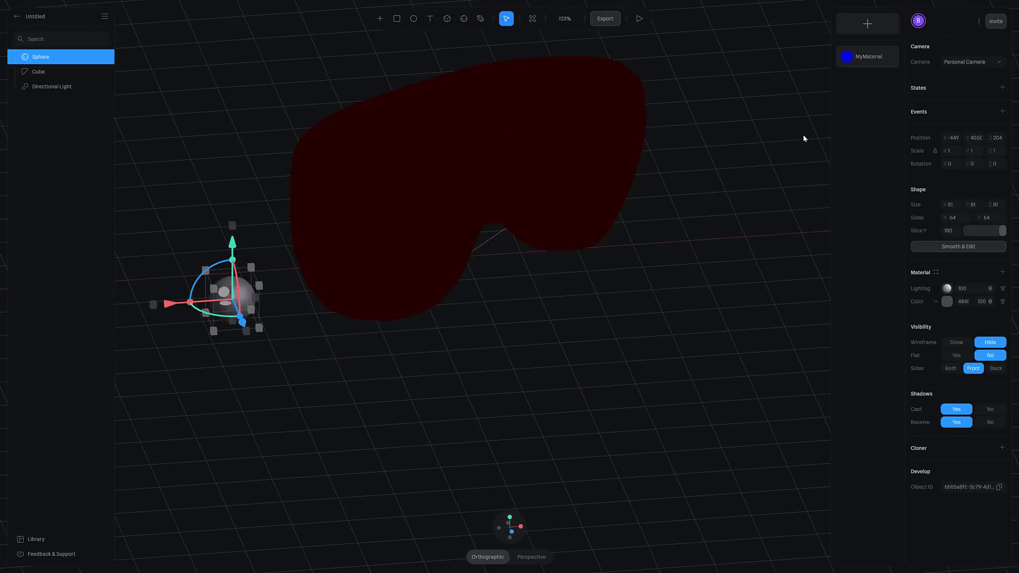
click(869, 56)
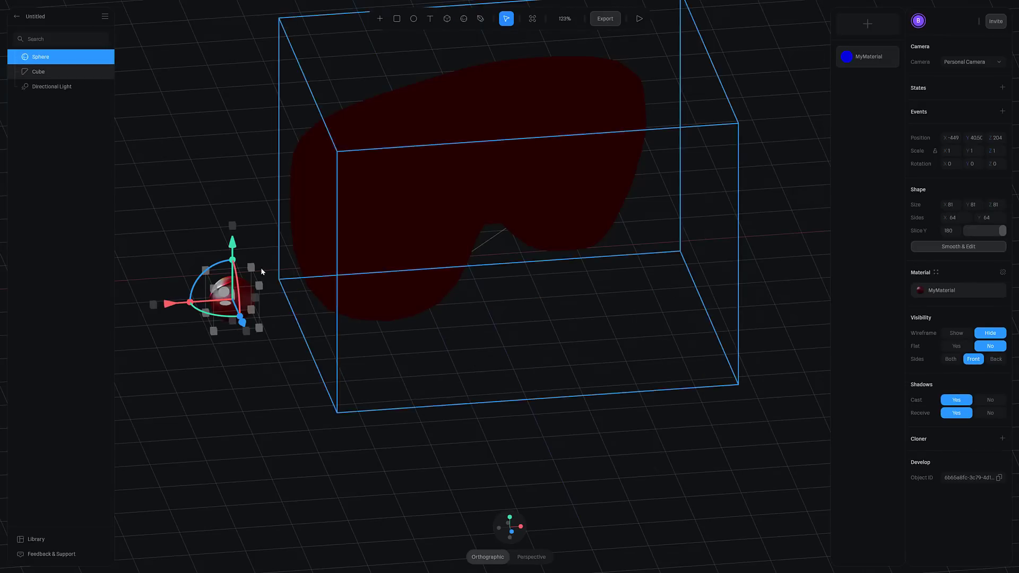
Step: Review the actions available for the Sphere and nest the Cube under it in the object hierarchy
scroll(239, 292, up, 5)
scroll(332, 353, down, 3)
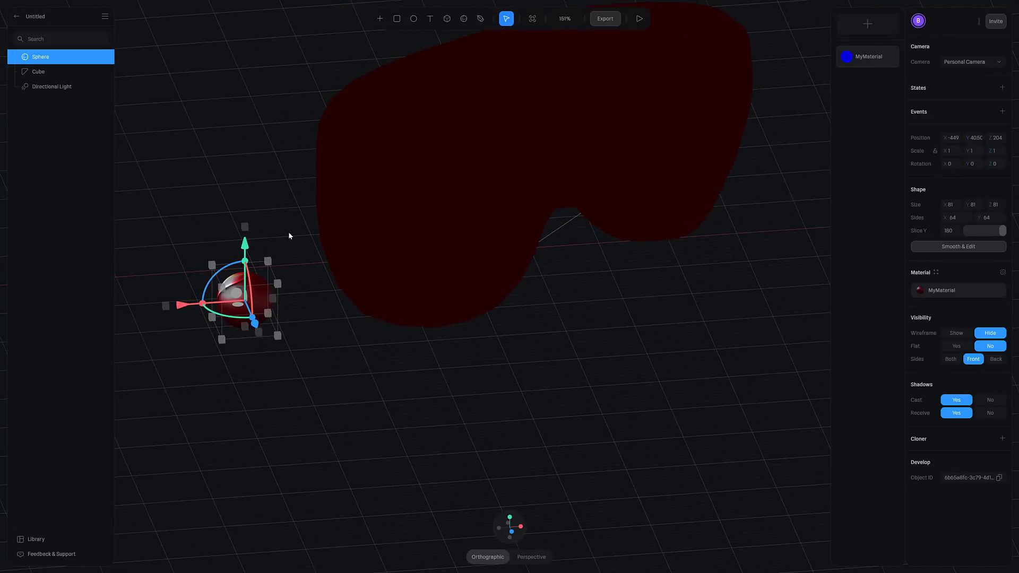
right_click(38, 60)
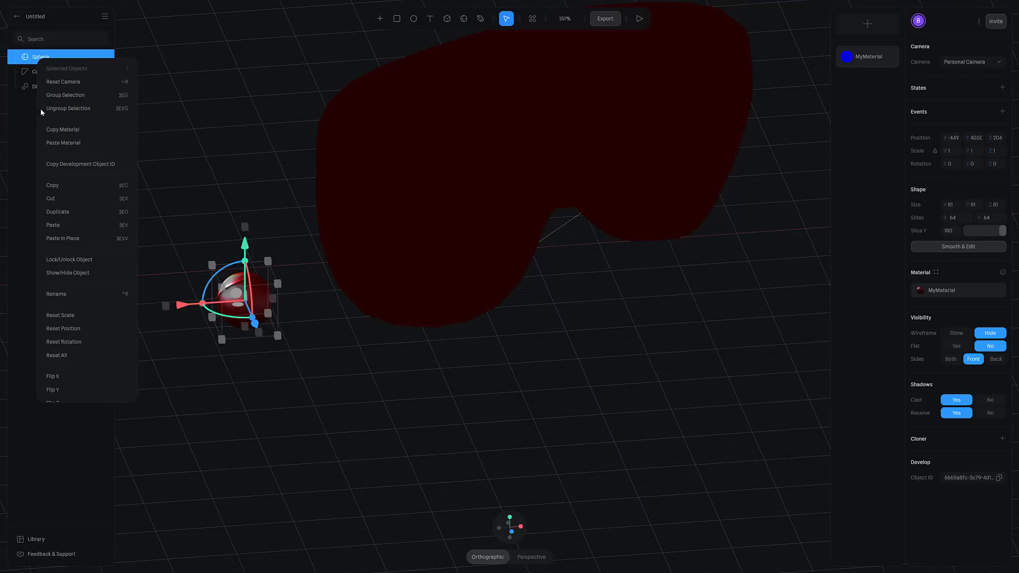
scroll(74, 218, down, 2)
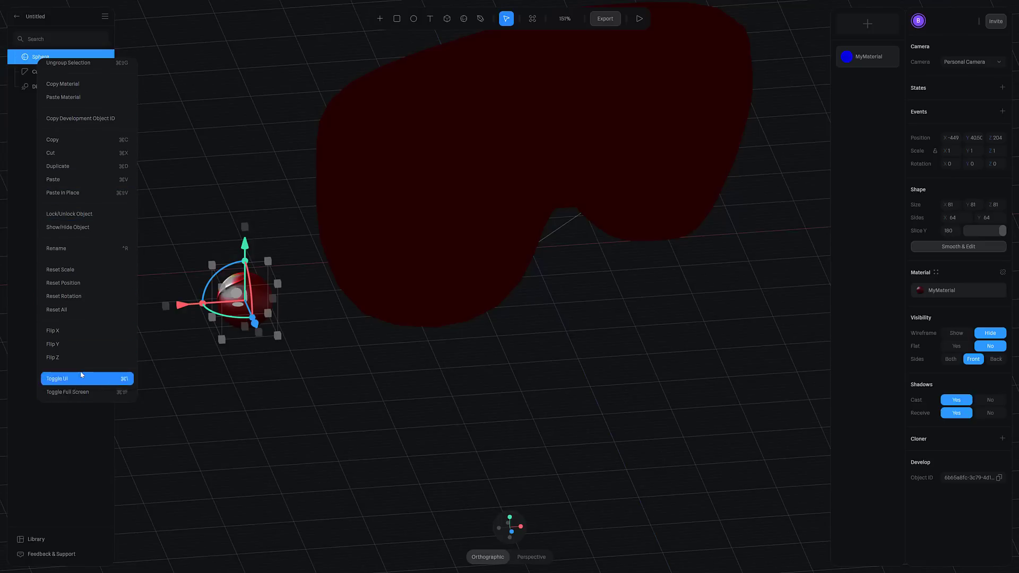
scroll(81, 307, up, 2)
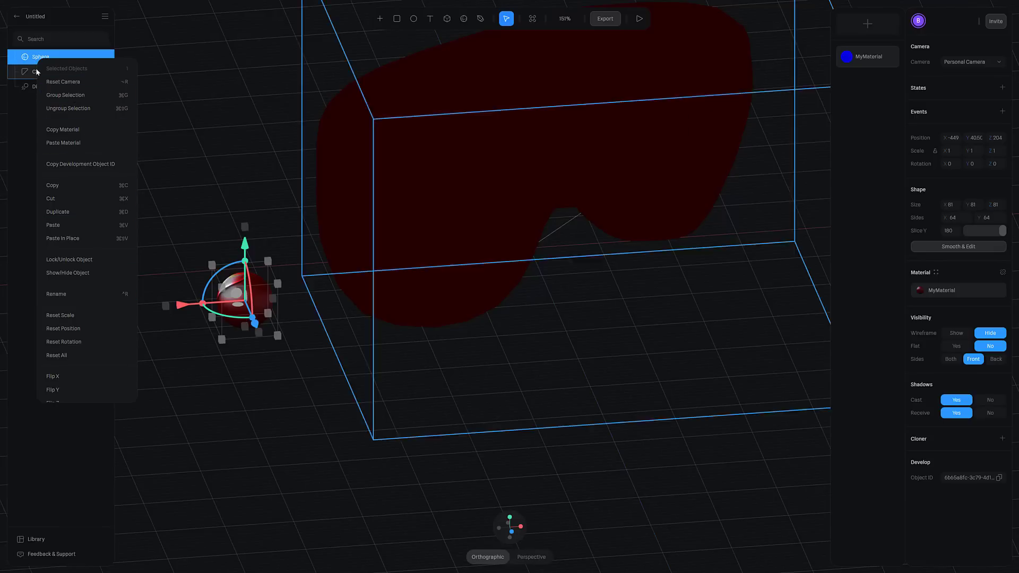
click(28, 126)
drag(37, 71, 23, 58)
click(16, 57)
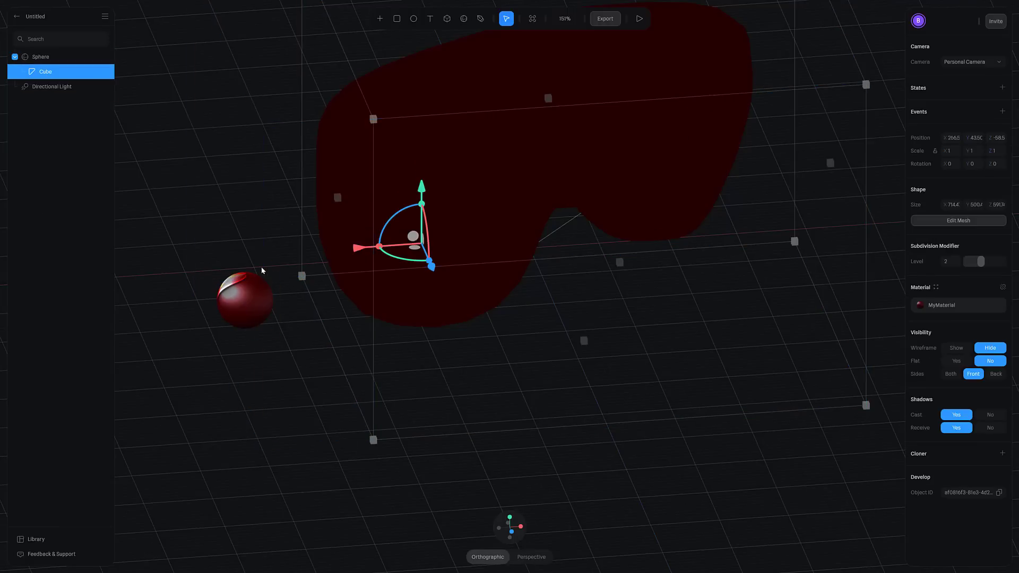
Step: Try to add the Gift Package Box from the Boxes category of the object library
click(34, 540)
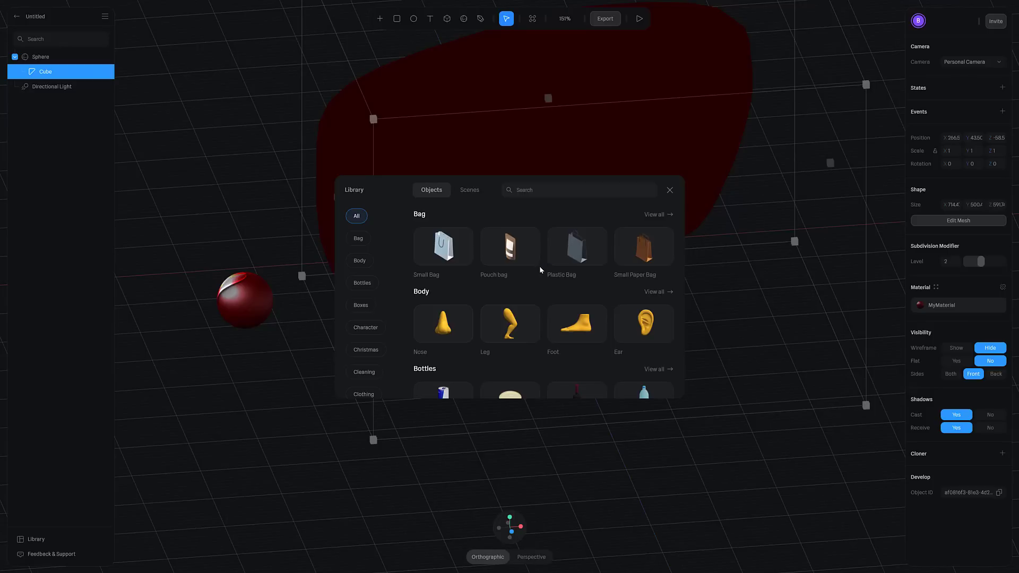
scroll(539, 266, down, 6)
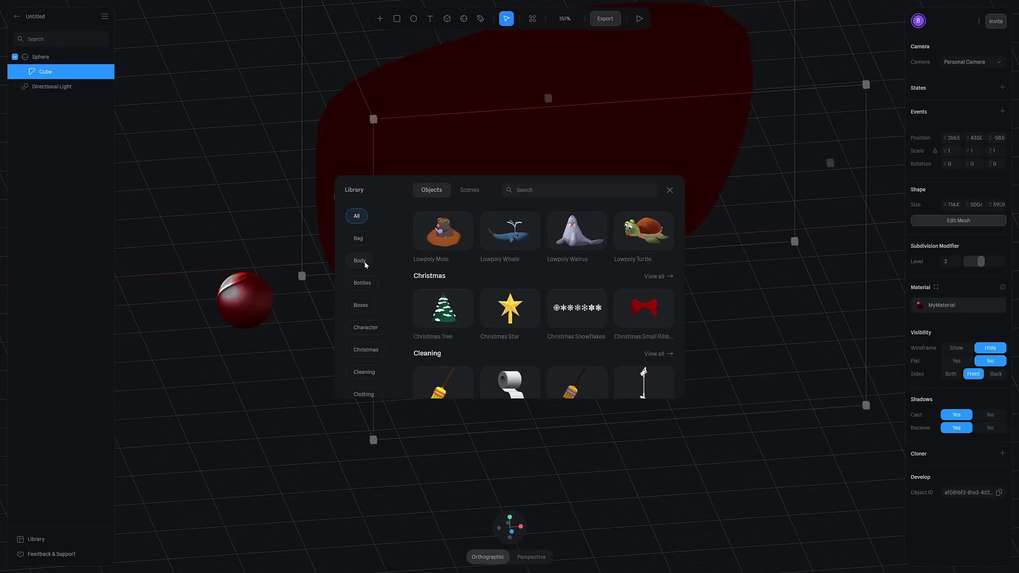
click(361, 305)
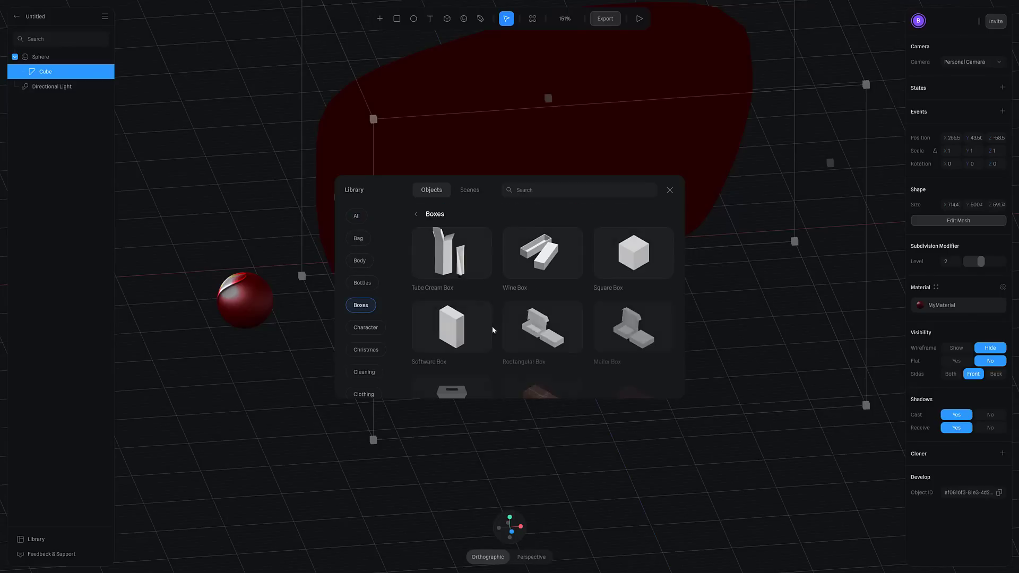
scroll(563, 345, down, 3)
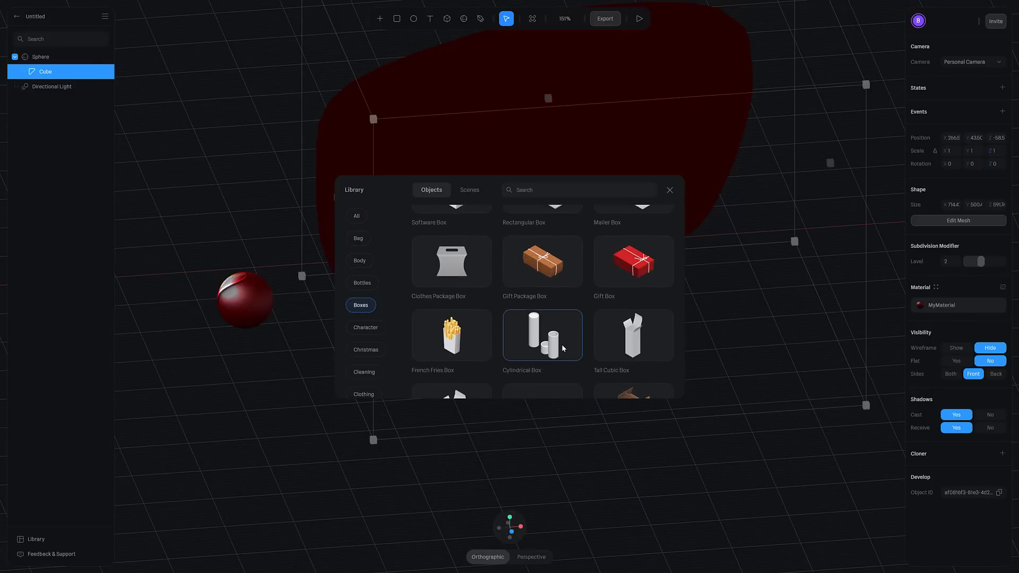
click(552, 275)
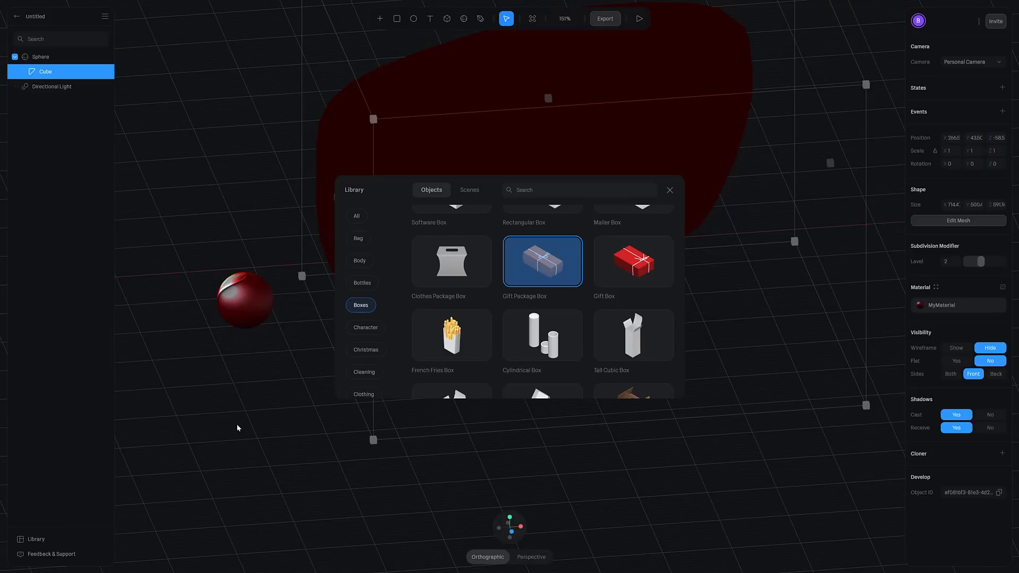
drag(258, 407, 469, 496)
click(135, 182)
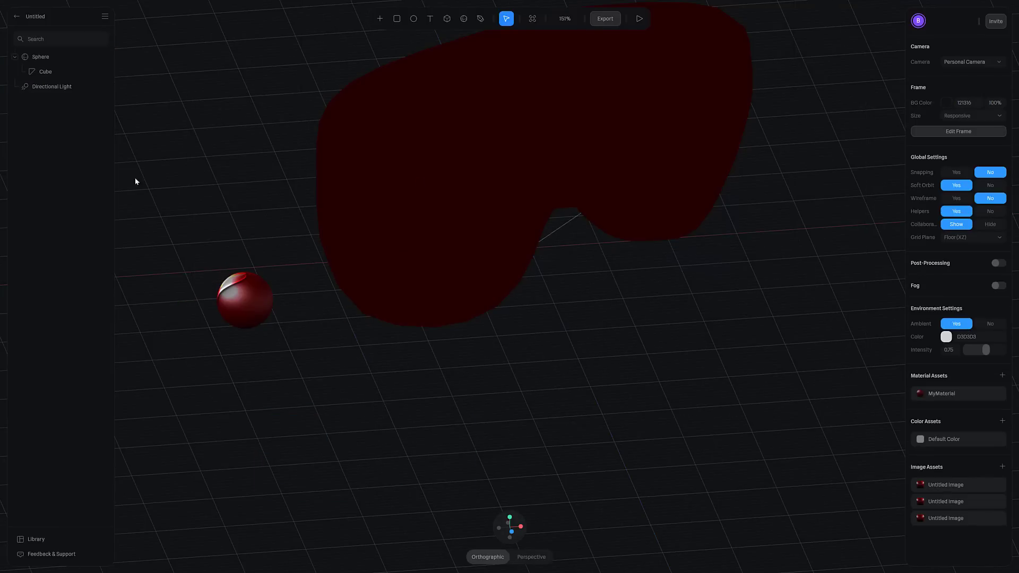
Step: Find the Gift Package Box among the library's Boxes and copy it to my files
click(32, 539)
scroll(522, 319, down, 2)
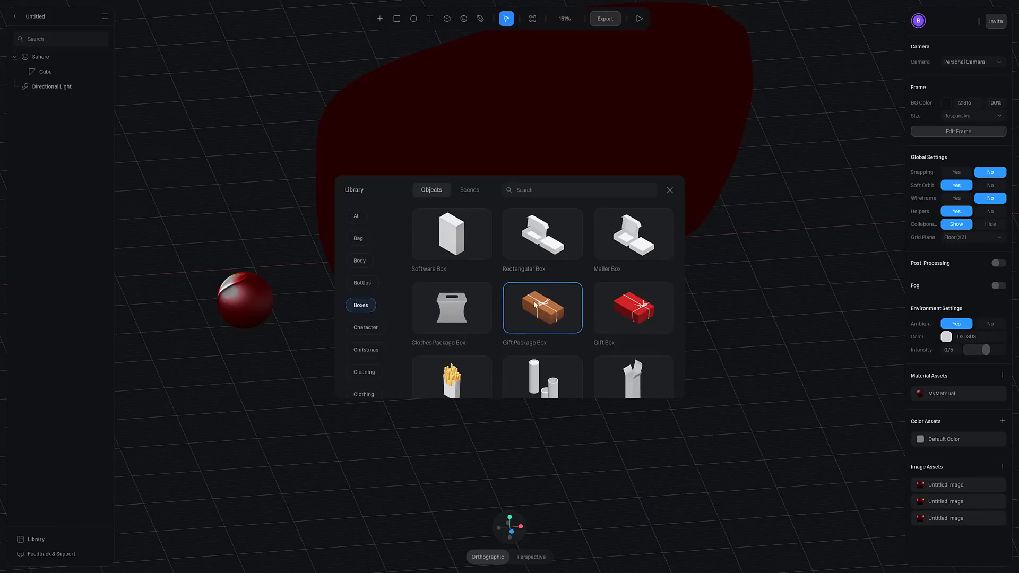
click(541, 309)
right_click(542, 310)
click(562, 315)
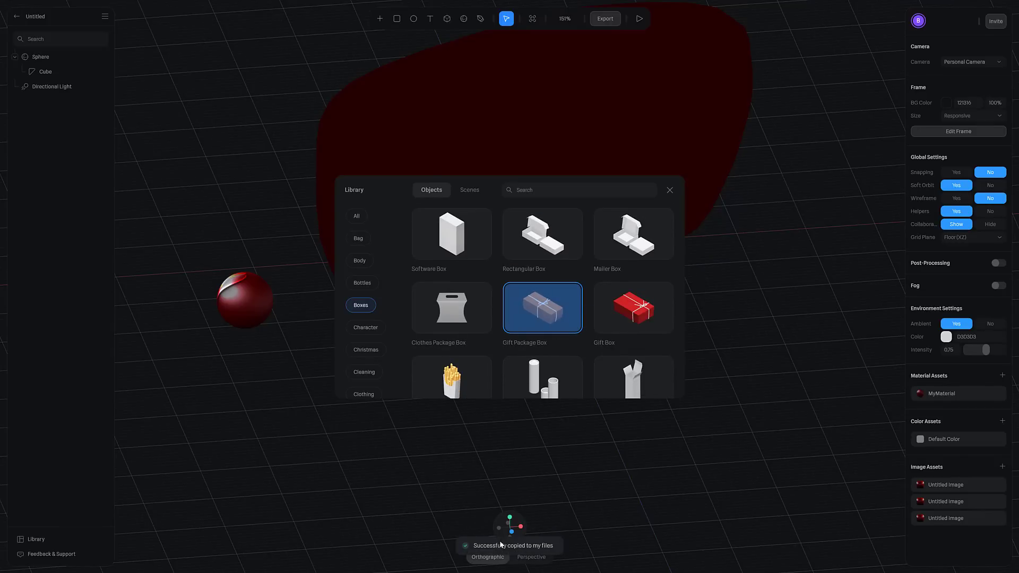
Step: Place the Gift Package Box in the scene and move it along its red axis in front of the large mesh
drag(531, 299, 286, 422)
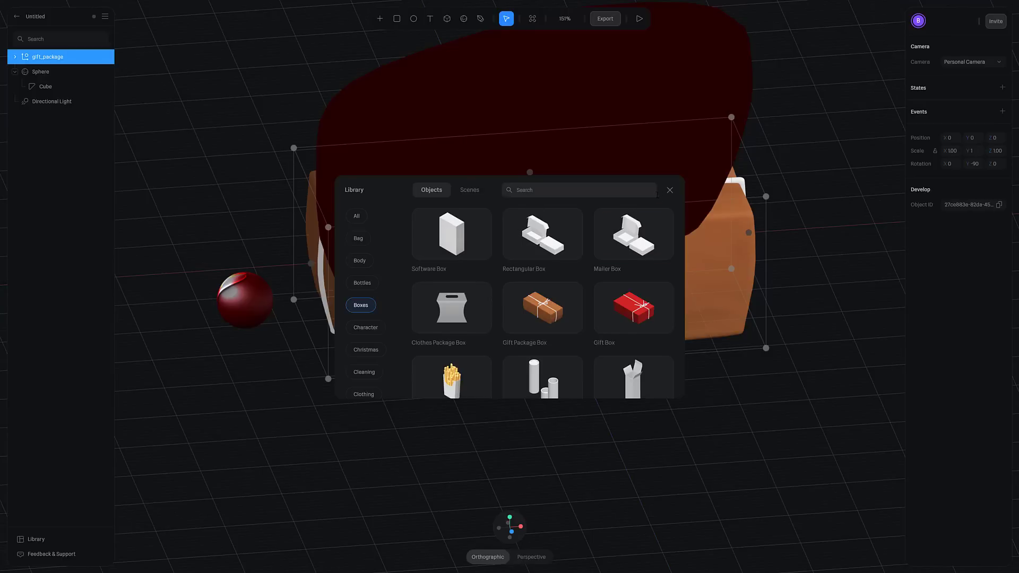
click(670, 190)
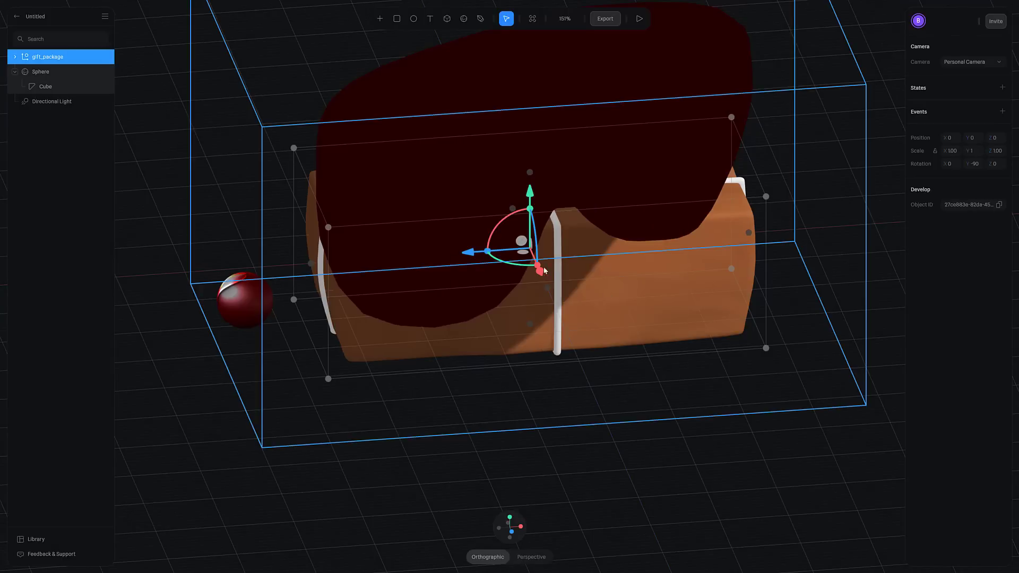
drag(540, 271, 653, 476)
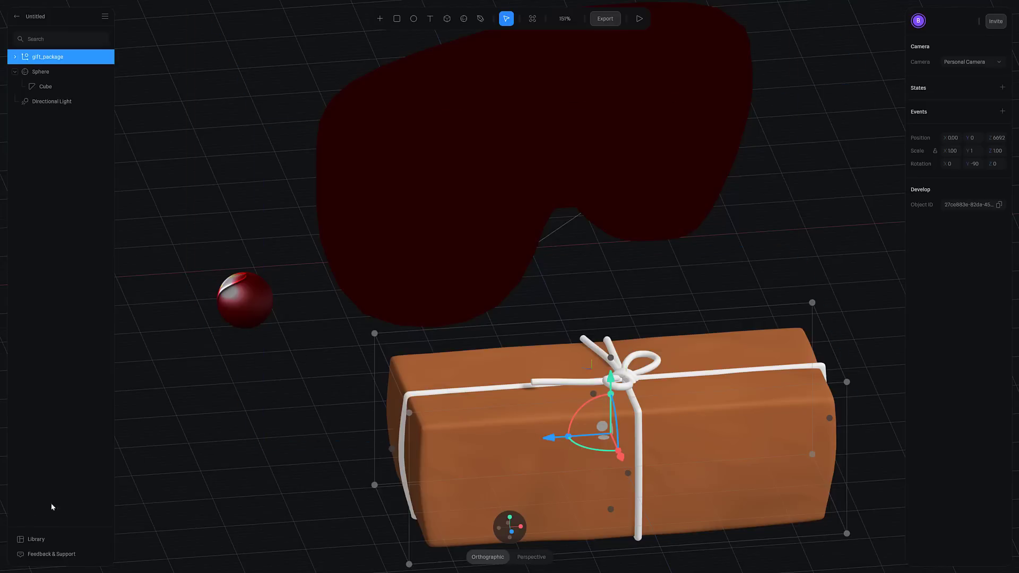
Step: Browse the library's ready-made scenes and open a copy of the Wizard Room scene
click(36, 538)
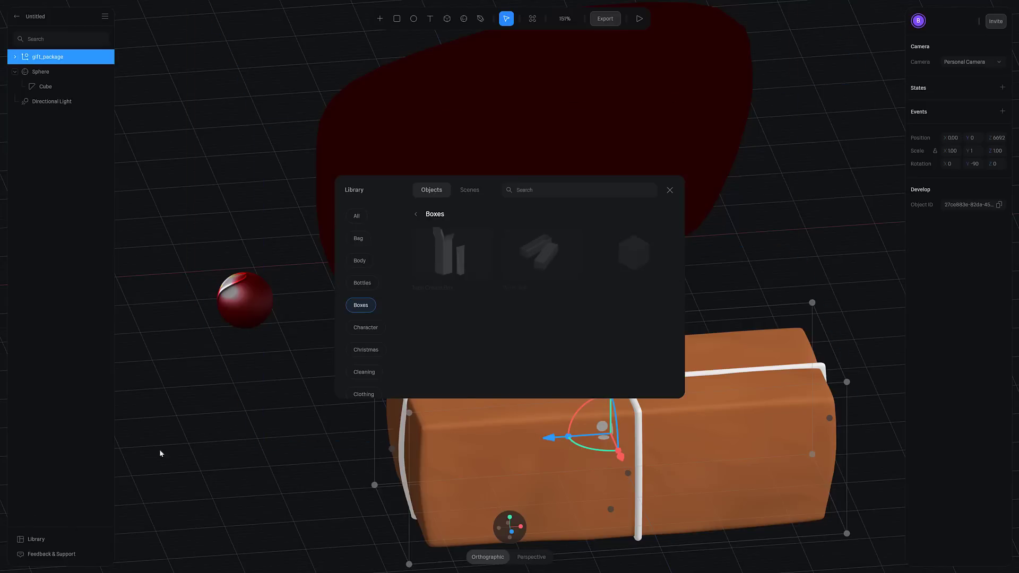
click(474, 191)
scroll(554, 308, down, 5)
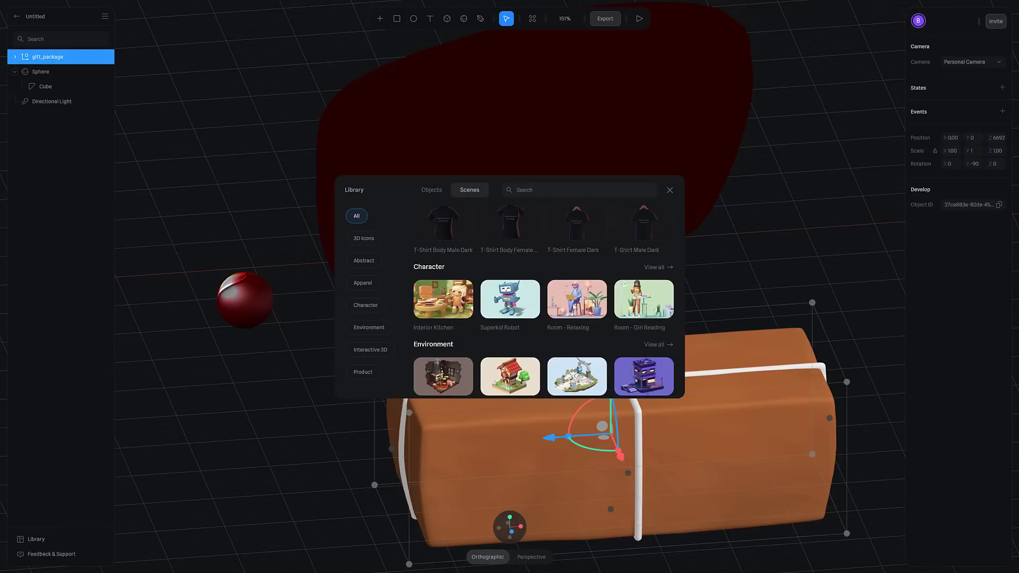
scroll(573, 306, down, 3)
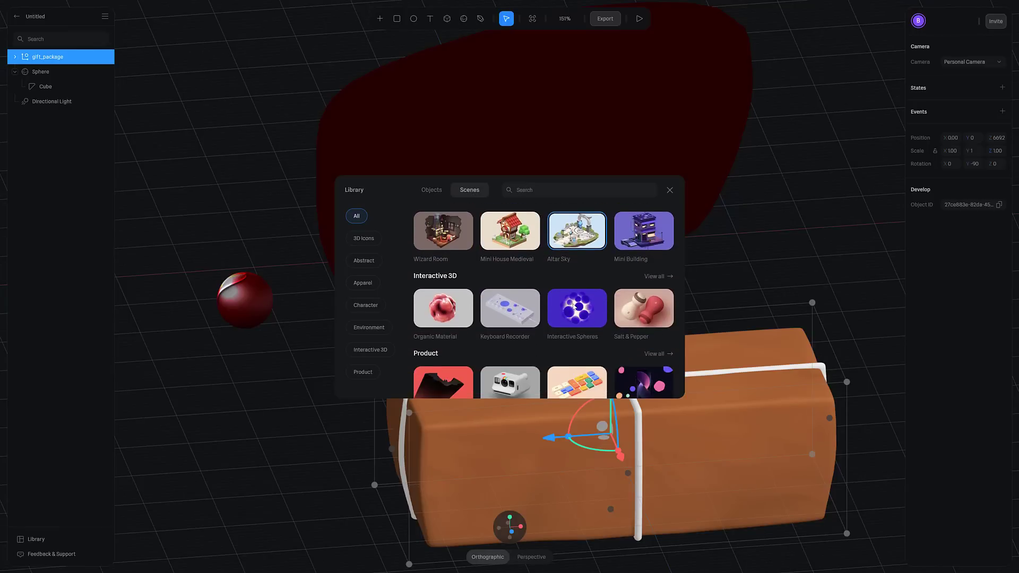
scroll(572, 302, up, 3)
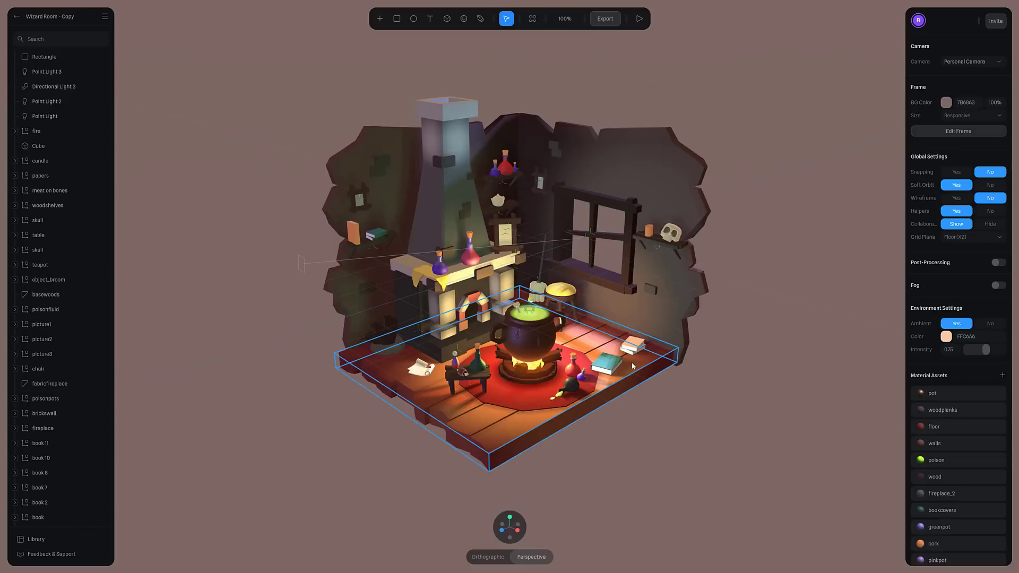
Step: Switch the Wizard Room view to Isometric, try Orthographic projection, and return to Perspective
mouse_move(510, 527)
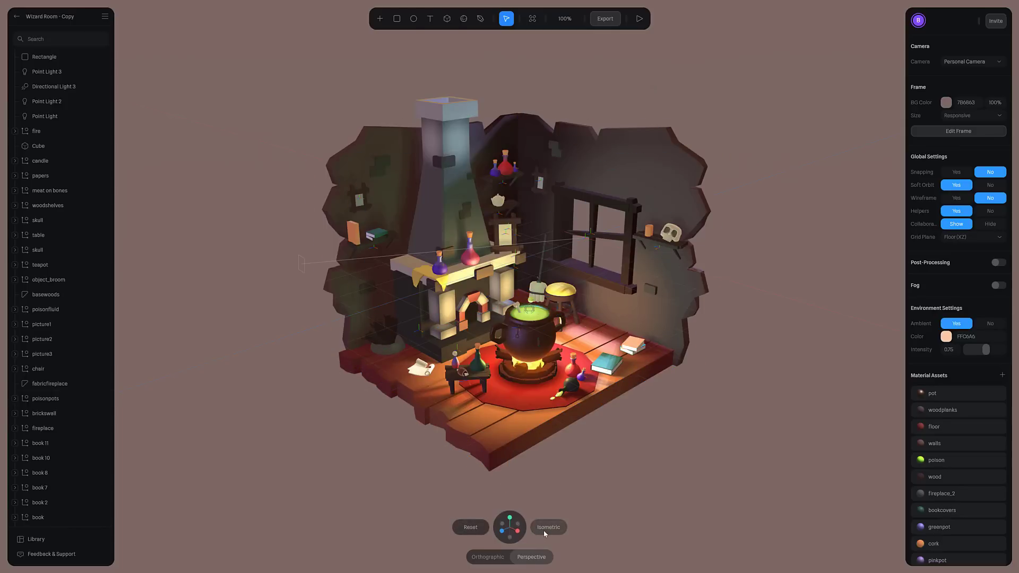
click(544, 530)
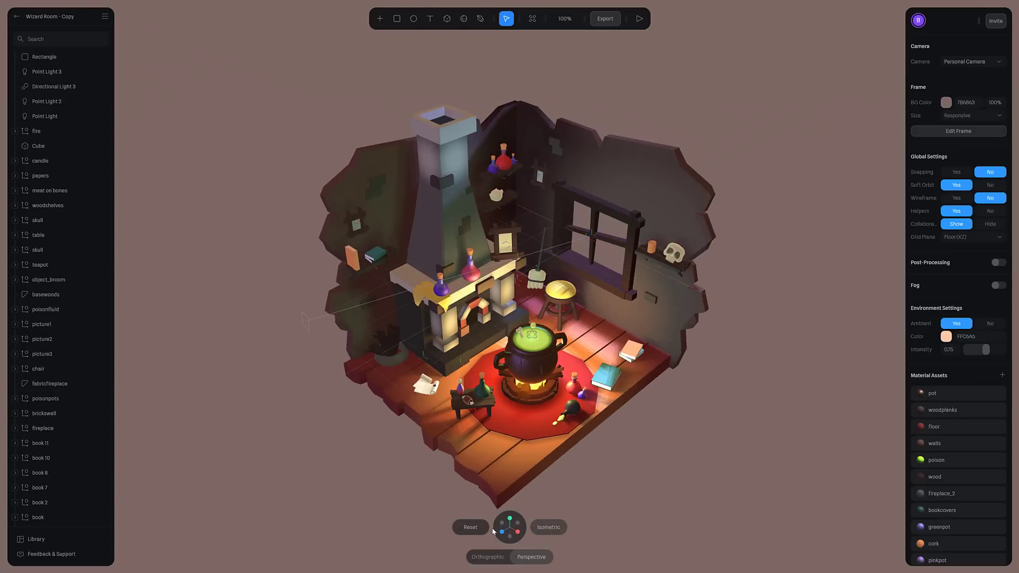
click(489, 557)
click(531, 558)
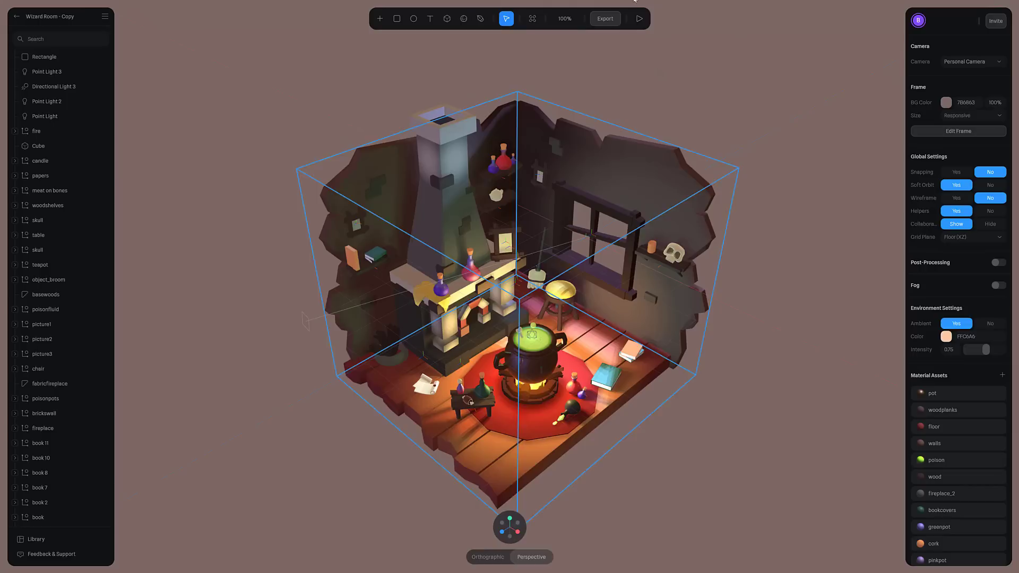
Step: Switch to the Spline website's home page in full screen and examine its introduction to designing in 3D
key(F11)
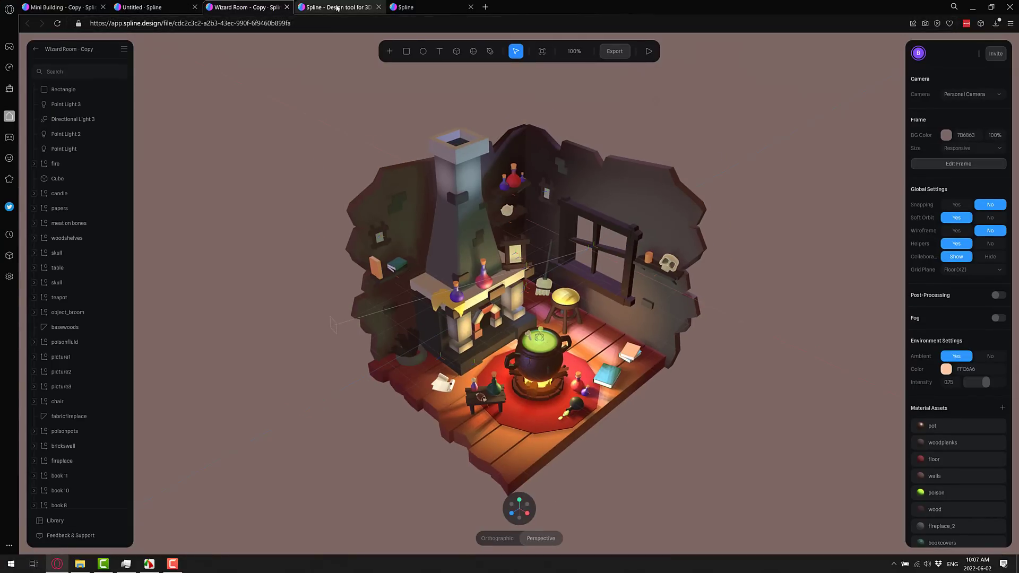
key(F11)
key(ctrl+Tab)
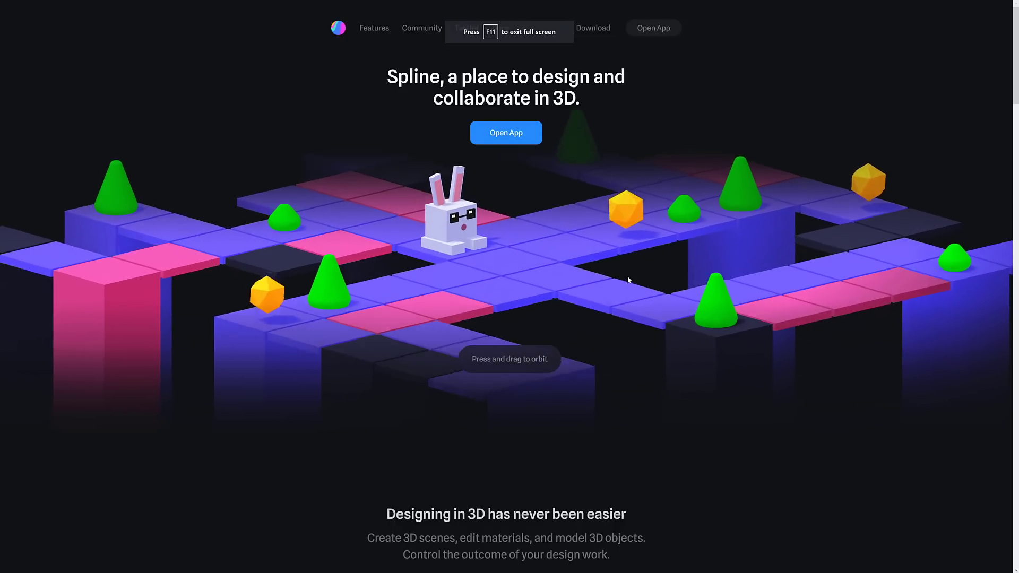
scroll(565, 262, down, 3)
scroll(565, 262, down, 5)
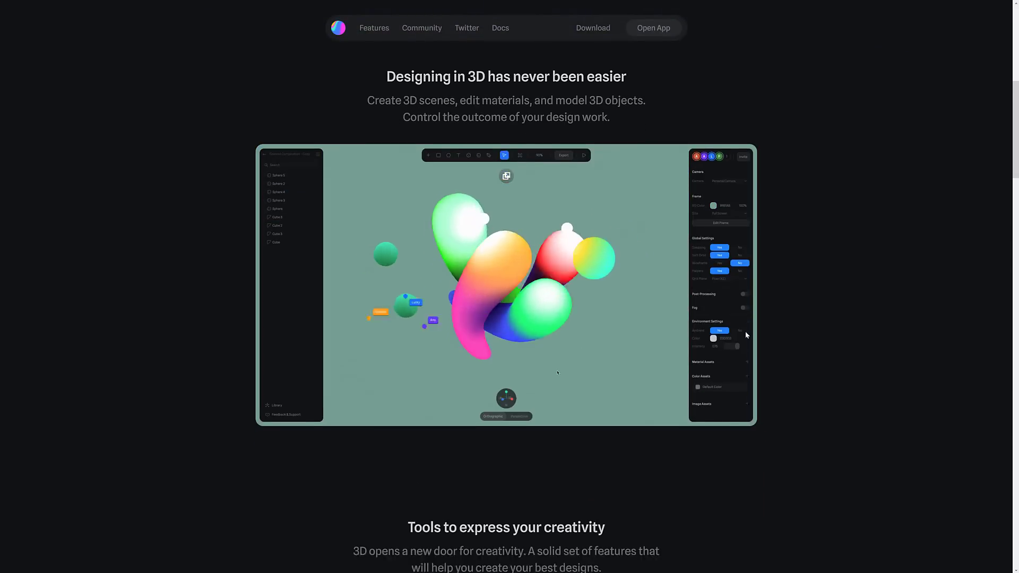
Step: Examine the website's creativity tools overview, from realtime collaboration and 3D modeling to materials and 3D sculpting
scroll(744, 332, down, 6)
scroll(745, 333, down, 4)
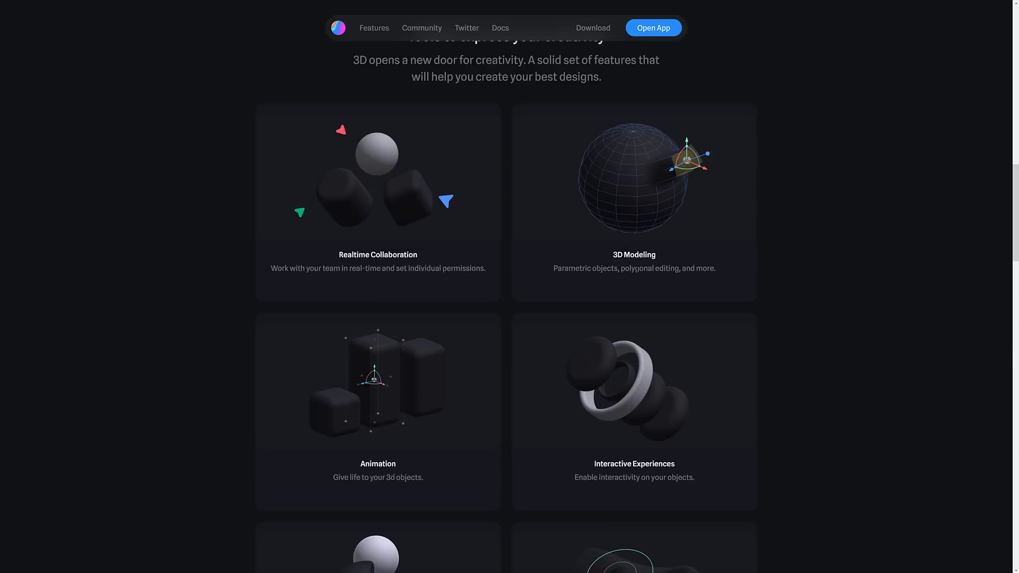
scroll(636, 269, down, 4)
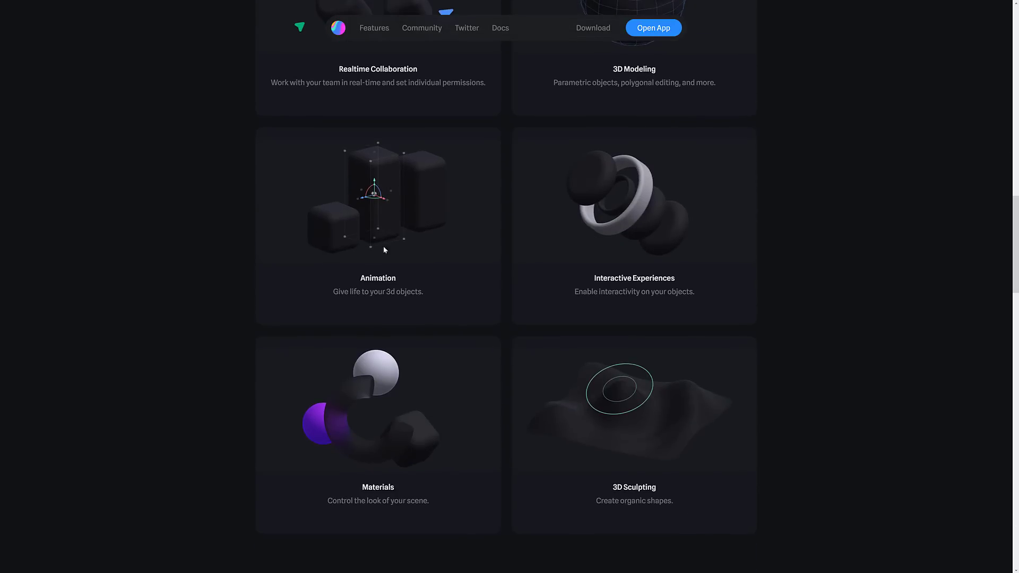
scroll(629, 260, down, 1)
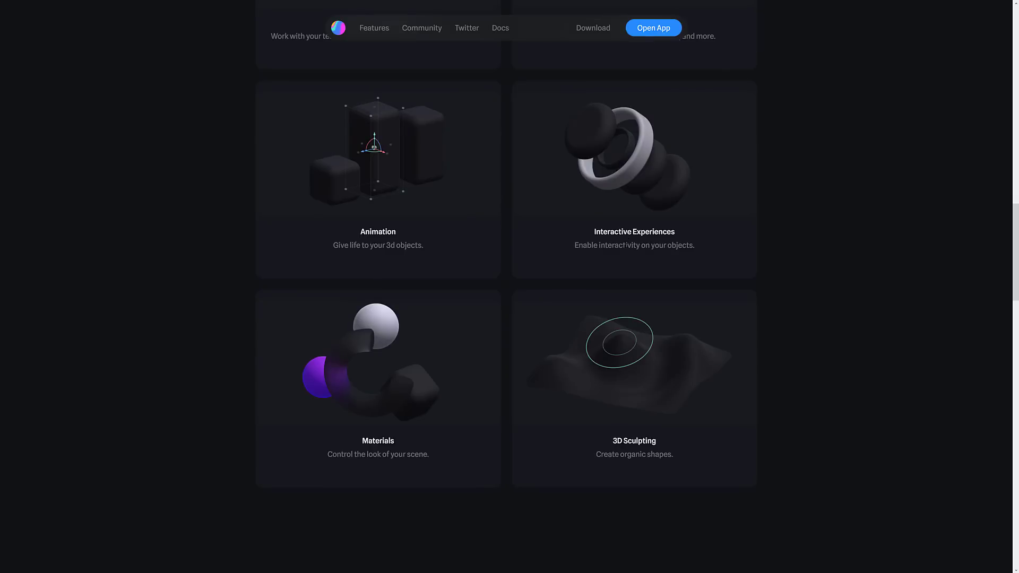
scroll(454, 268, down, 3)
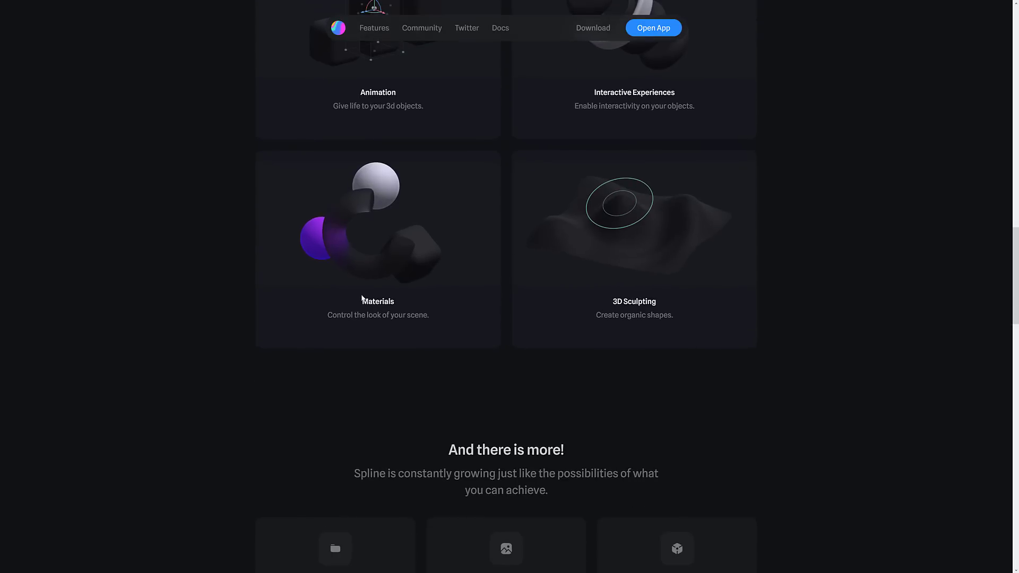
scroll(428, 257, down, 1)
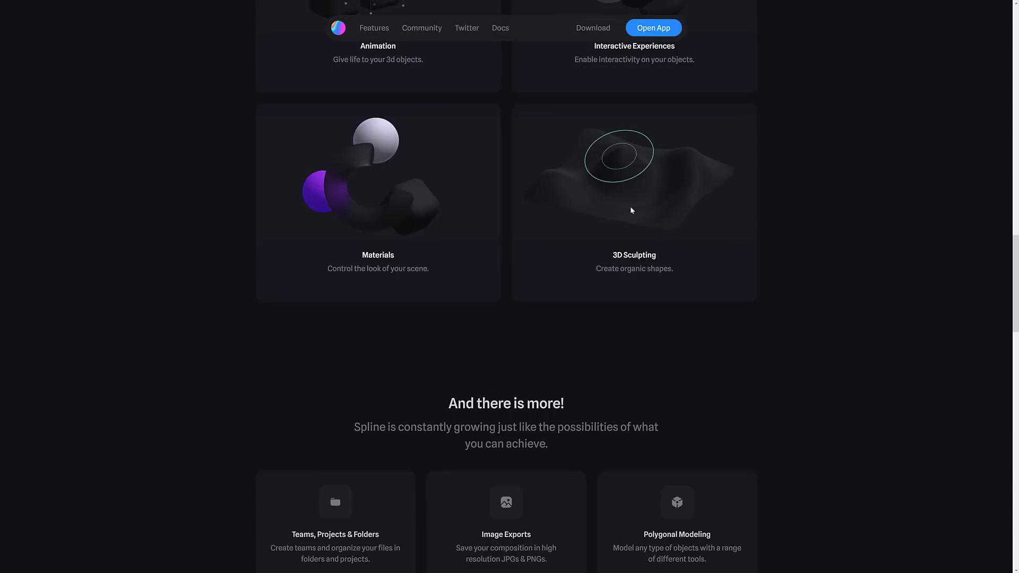
Step: Examine the website's additional features and its web integration and download options
scroll(631, 210, down, 2)
scroll(653, 248, down, 5)
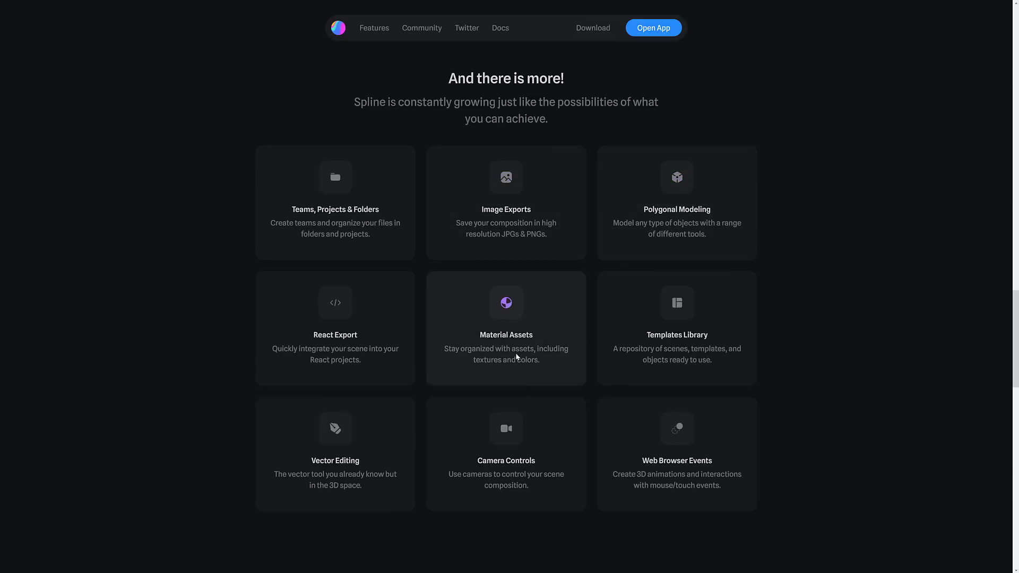
scroll(516, 356, down, 5)
scroll(516, 357, down, 6)
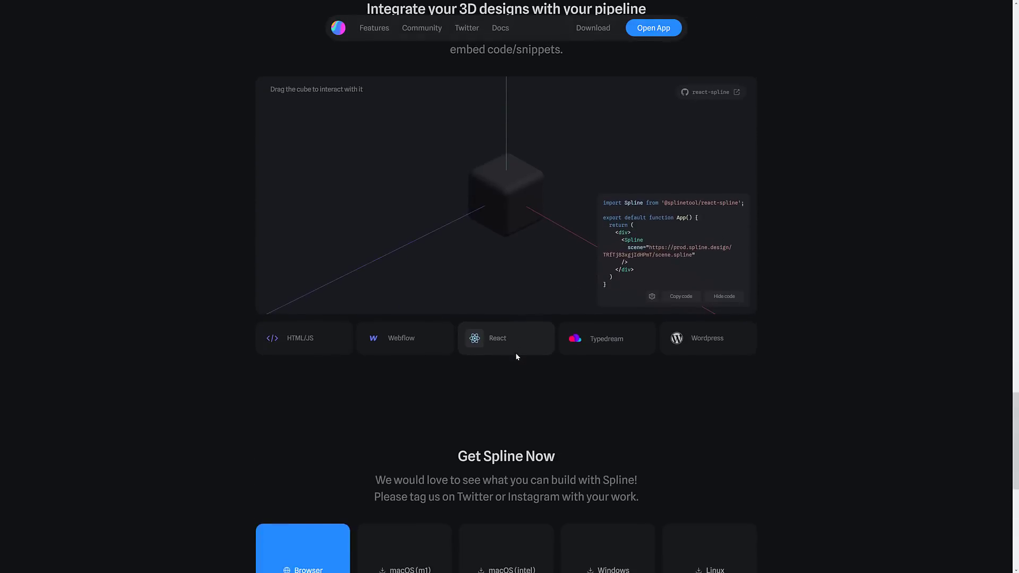
scroll(516, 353, up, 2)
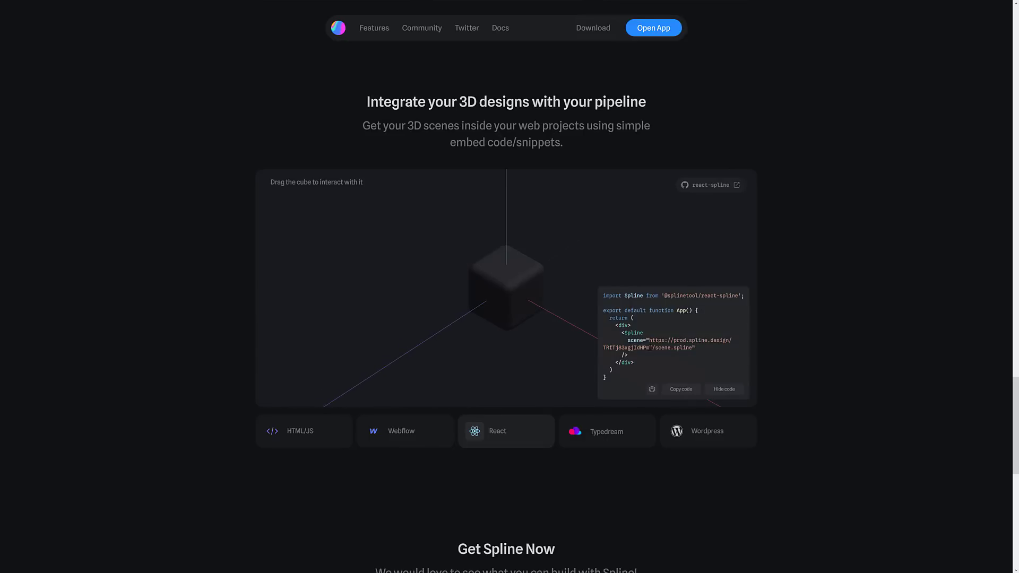
scroll(648, 347, down, 5)
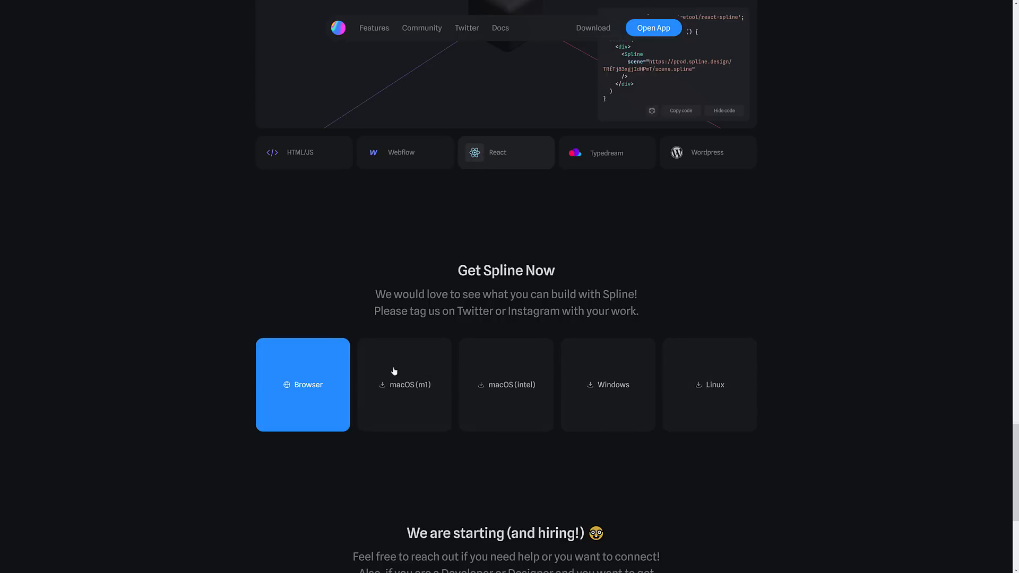
Step: Switch to the personal settings page and examine an enlarged view of the Basic, Super and Super Team subscription plans
click(264, 369)
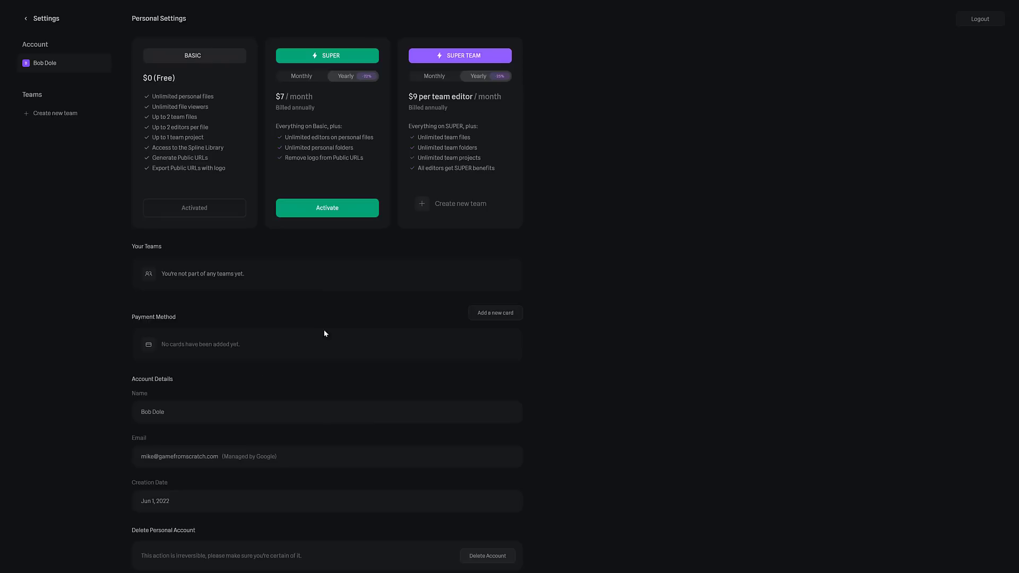
key(ctrl+plus)
key(ctrl+plus)
key(ctrl+plus)
key(ctrl+plus)
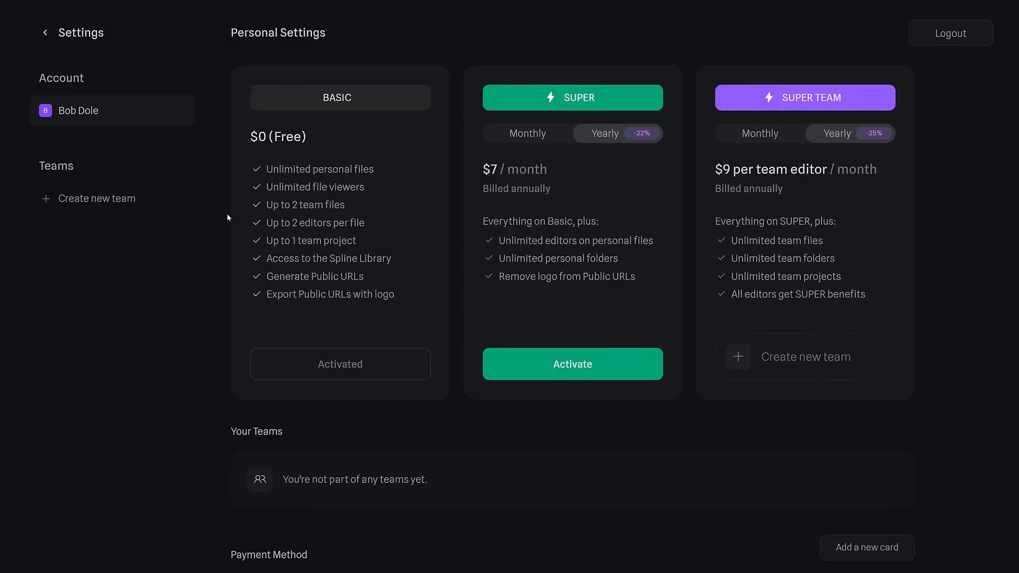
Step: Switch back to the Wizard Room - Copy scene and examine the export formats available for it
key(alt+Tab)
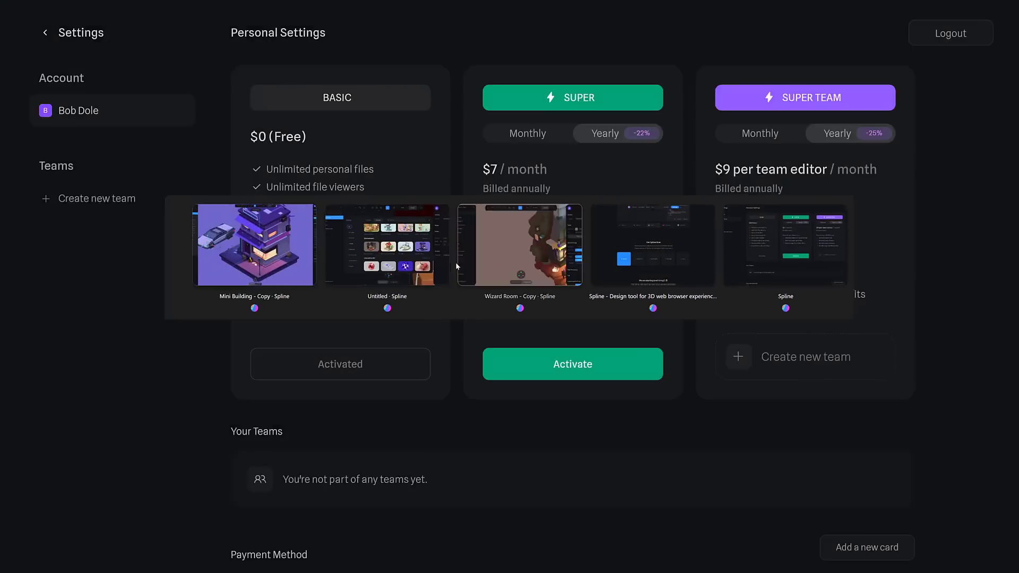
click(455, 262)
key(Escape)
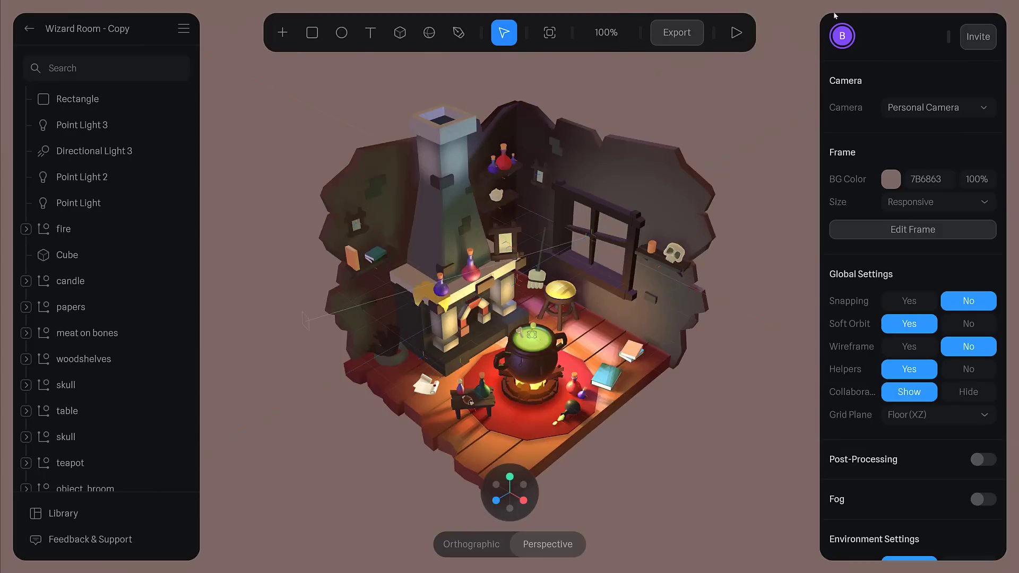
click(677, 32)
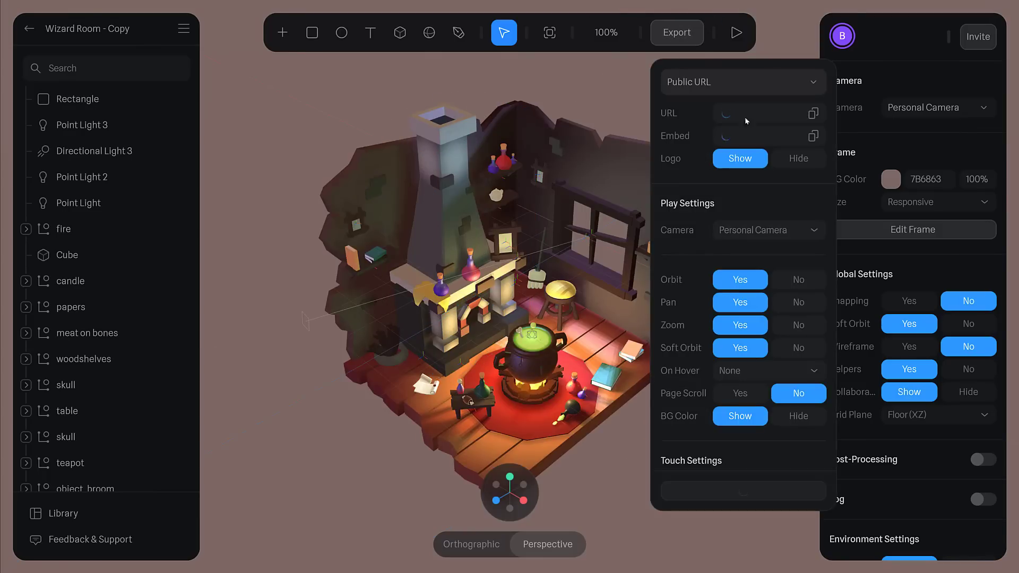
click(792, 85)
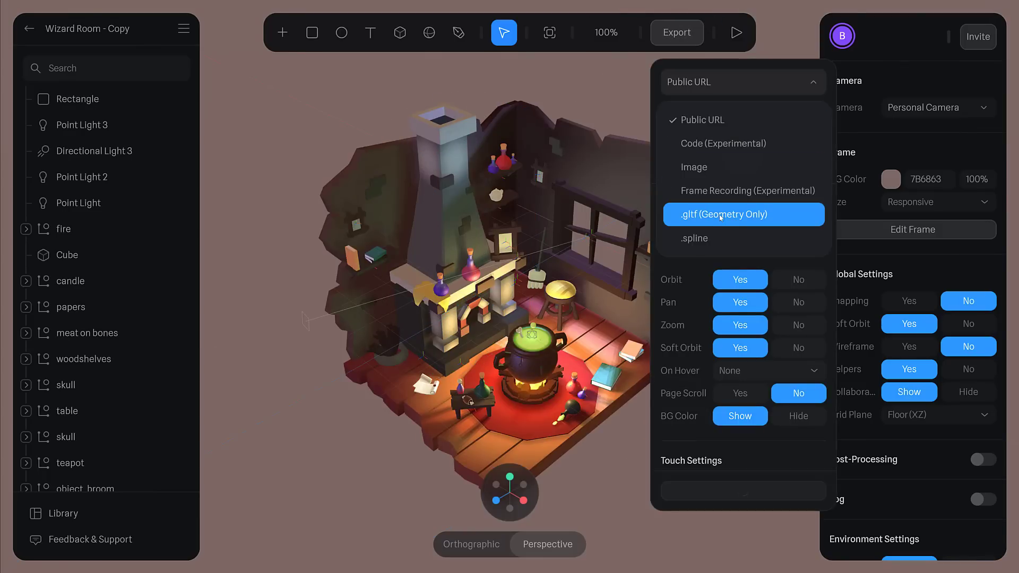